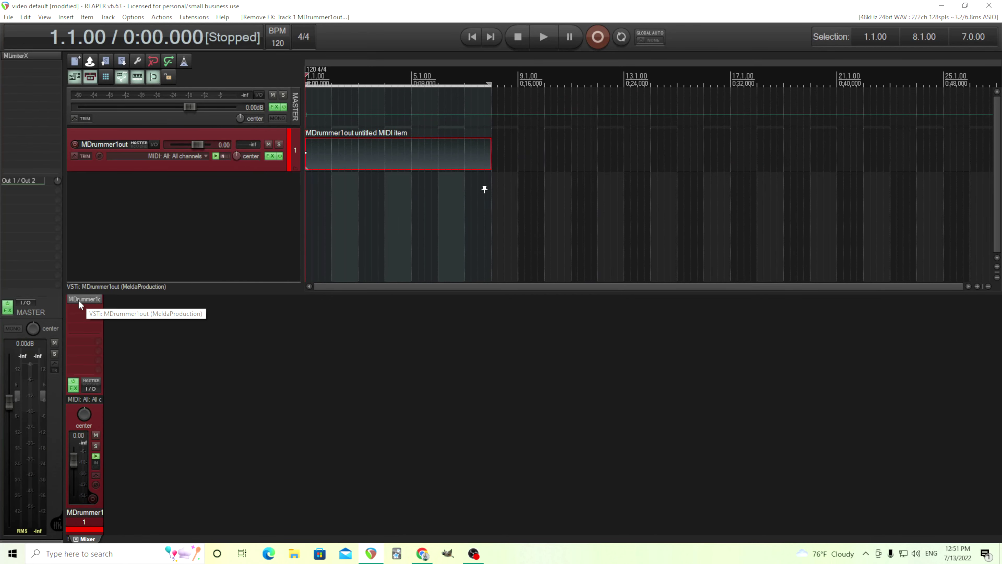
Step: Inspect the MDrummer1out rhythm loop on track 1 and play the track without any effect
left_click(85, 308)
left_click_drag(499, 132, 515, 79)
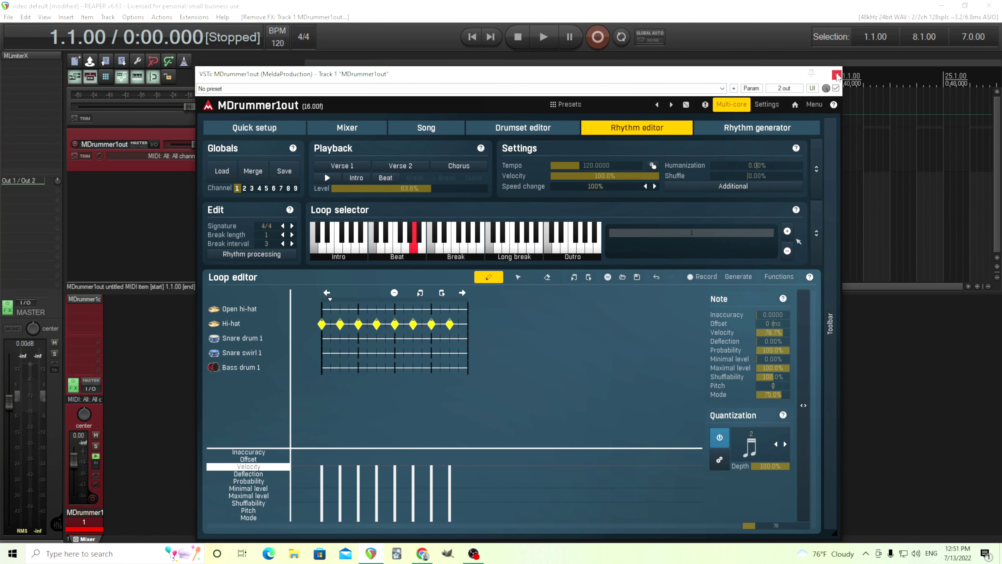
left_click(837, 75)
left_click(547, 40)
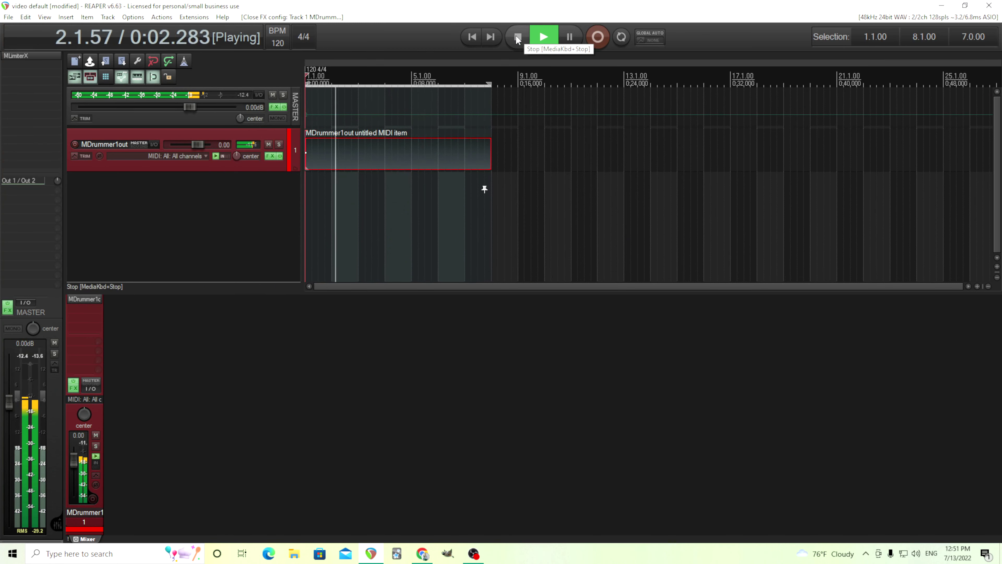
left_click(517, 37)
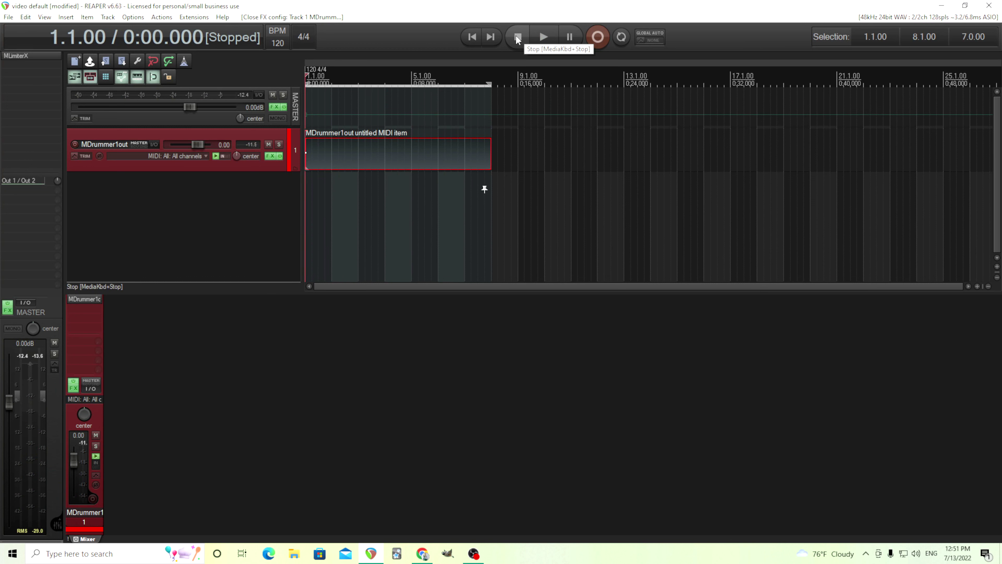
Step: Add the MRhythmizer effect to the MDrummer1out track and load its "General (try enabling a modulator)" preset
right_click(79, 314)
mouse_move(126, 328)
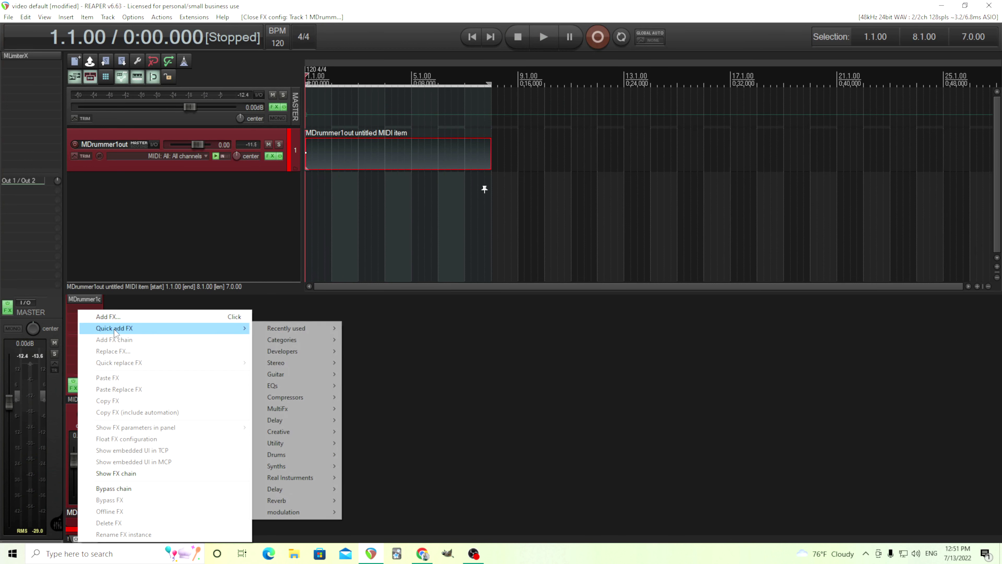
mouse_move(297, 432)
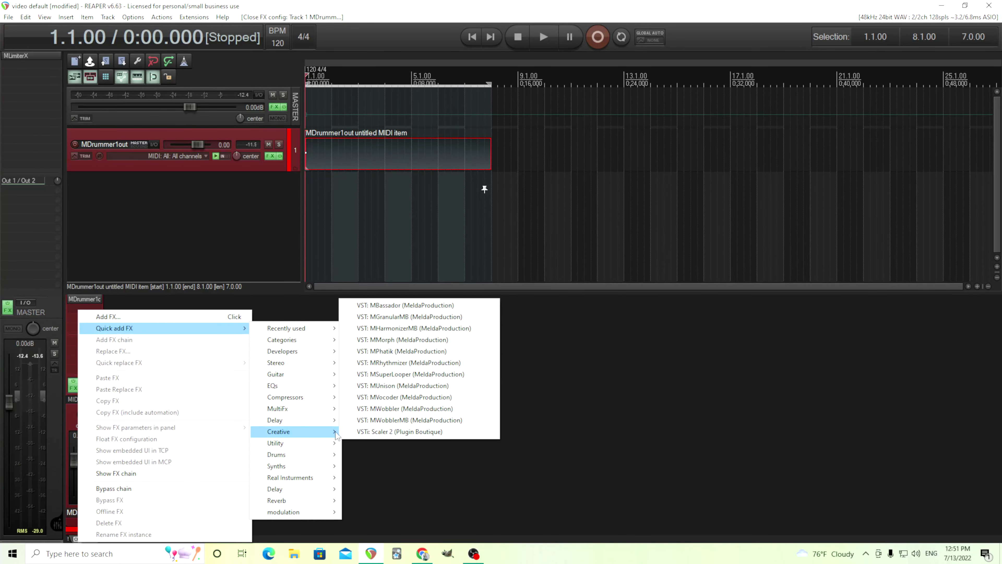
left_click(410, 366)
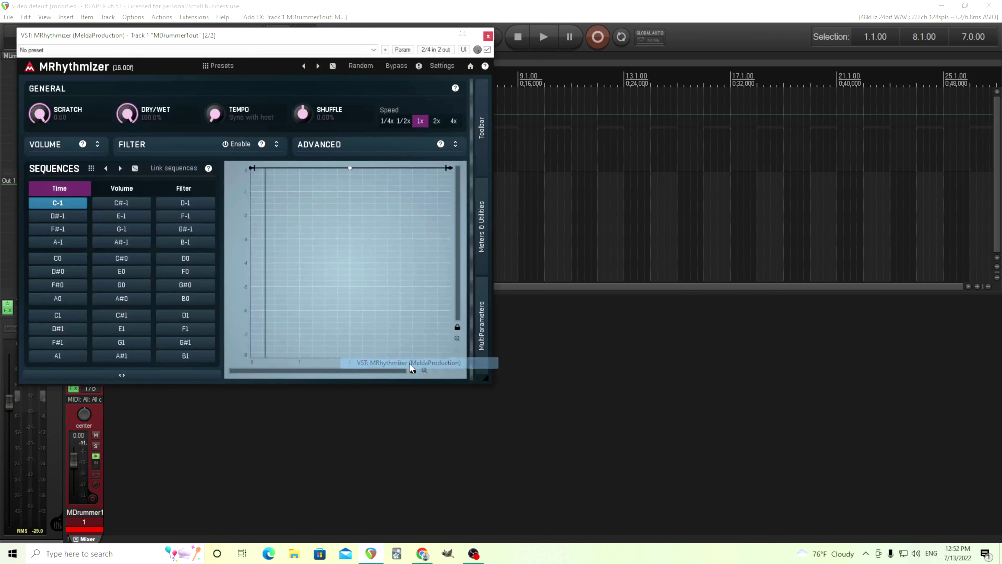
left_click_drag(284, 40, 588, 162)
left_click(552, 193)
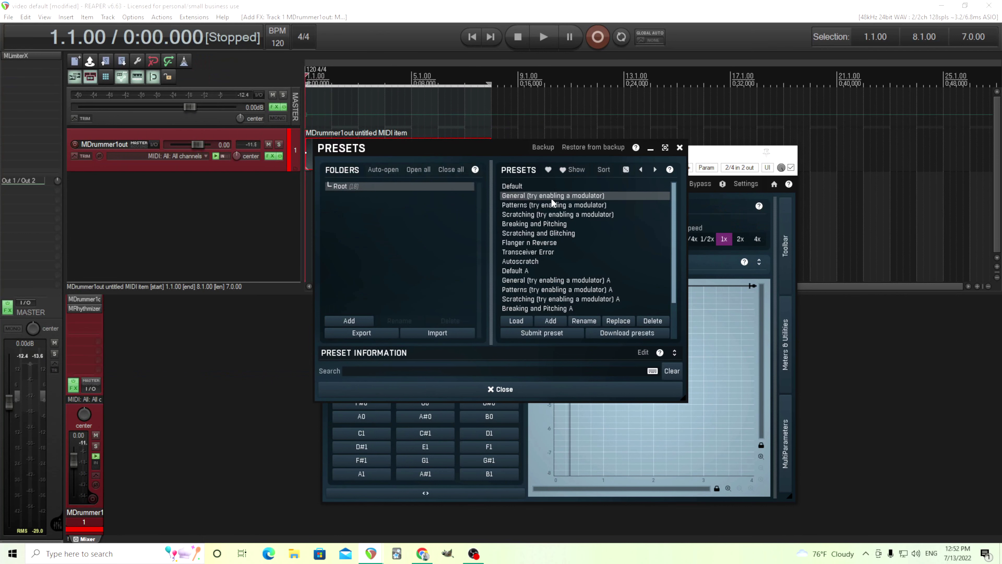
left_click(545, 391)
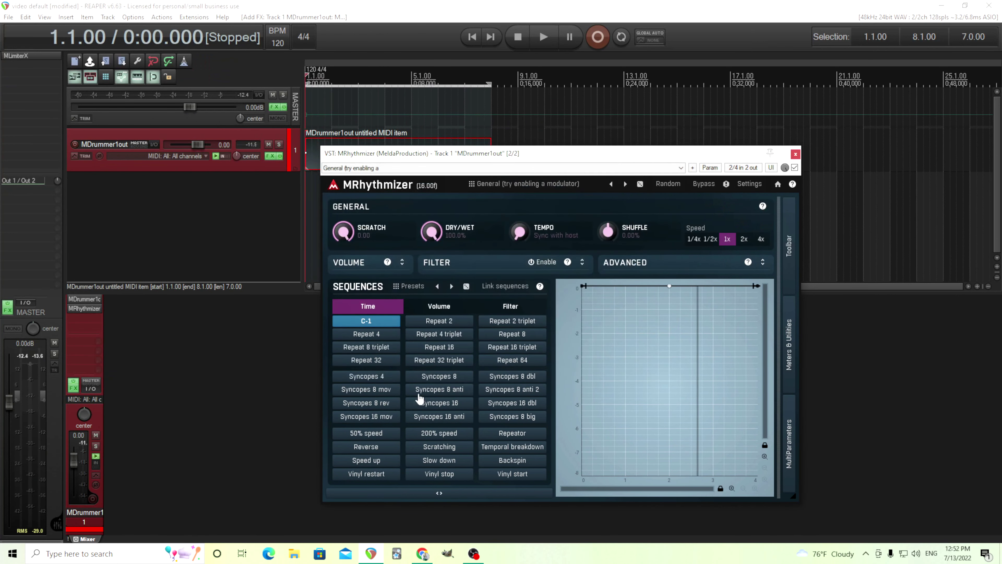
Step: Preview the Repeat 16 time sequence, switch back to C-1, and play the track through MRhythmizer
left_click(440, 347)
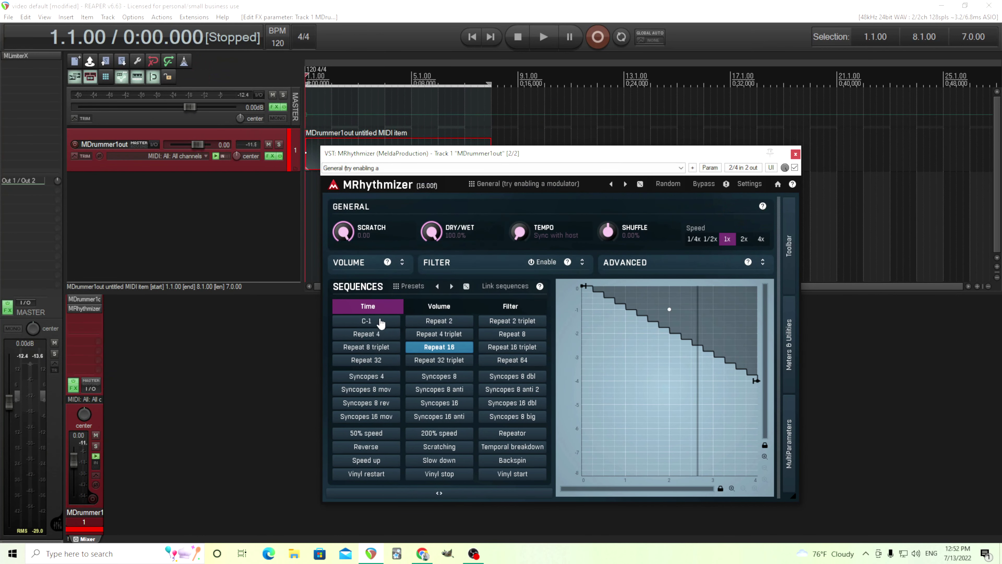
left_click(366, 321)
left_click_drag(468, 161, 461, 190)
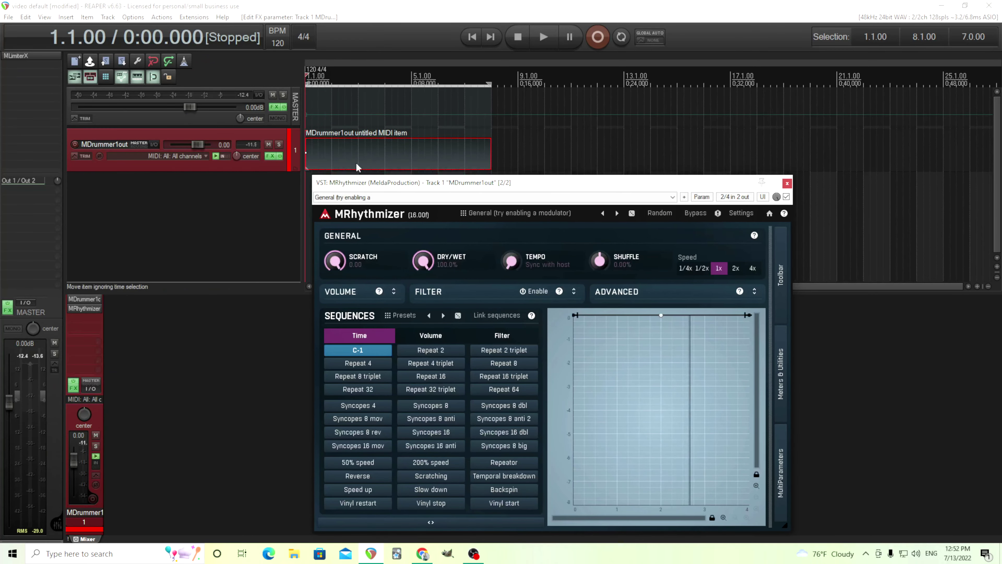
left_click(542, 42)
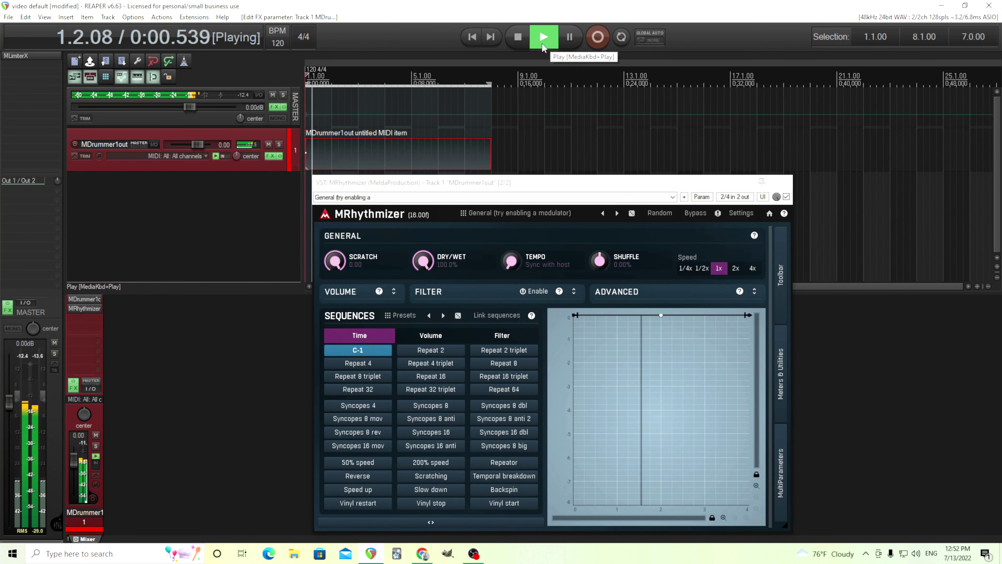
left_click(519, 37)
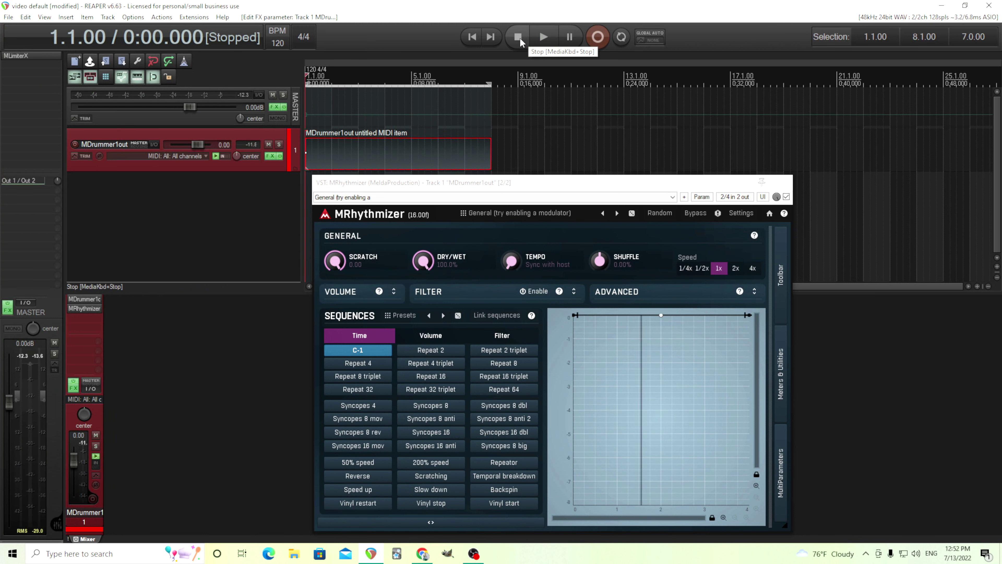
Step: Play the track with MRhythmizer's volume sequences shown and check the MDrummer1out rhythm loop again
left_click(417, 336)
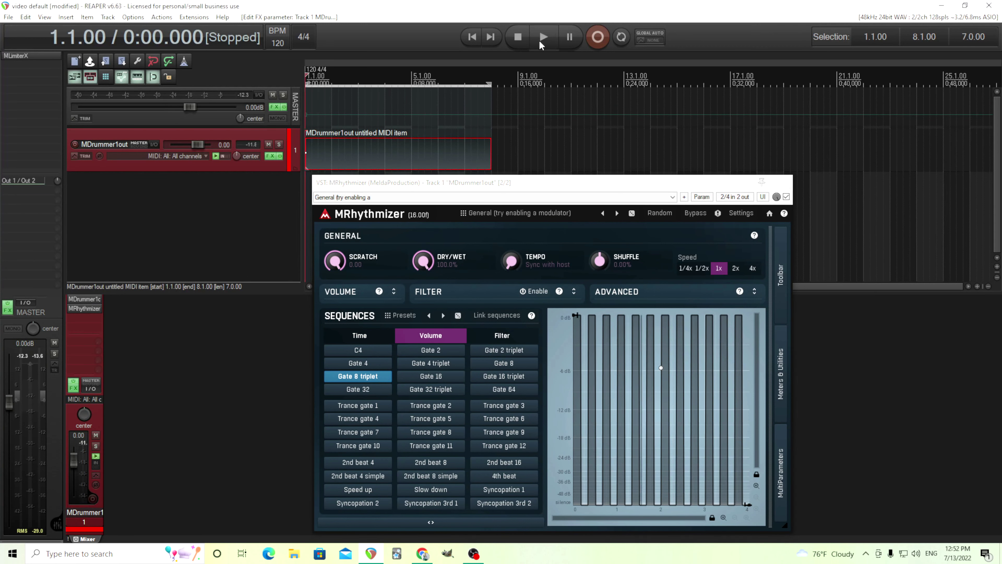
left_click(544, 36)
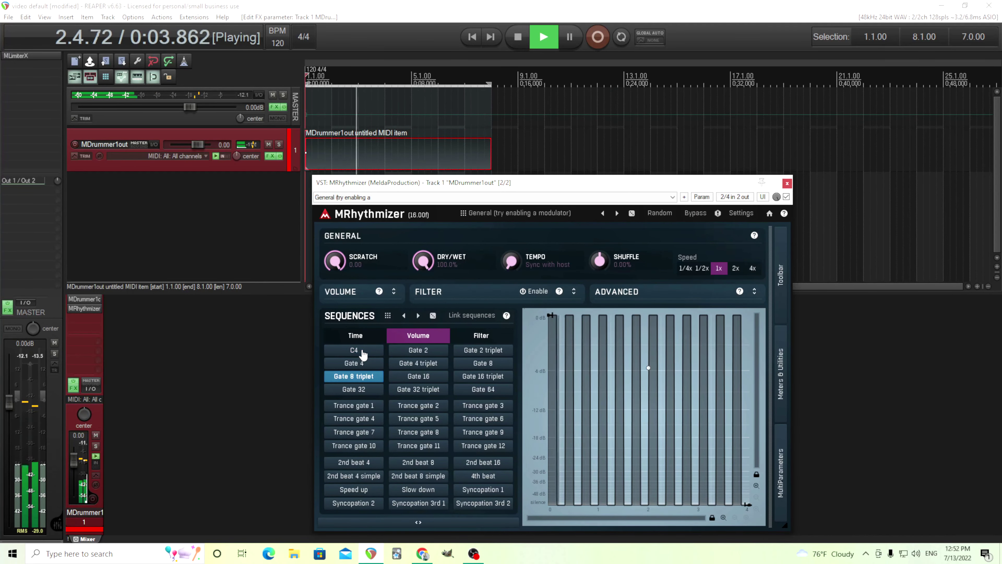
left_click(518, 38)
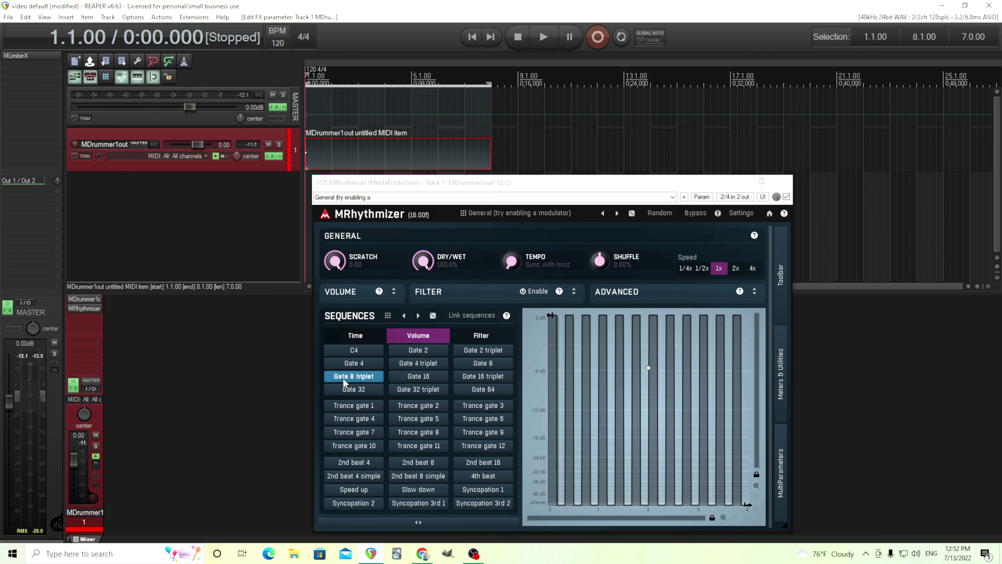
left_click(82, 299)
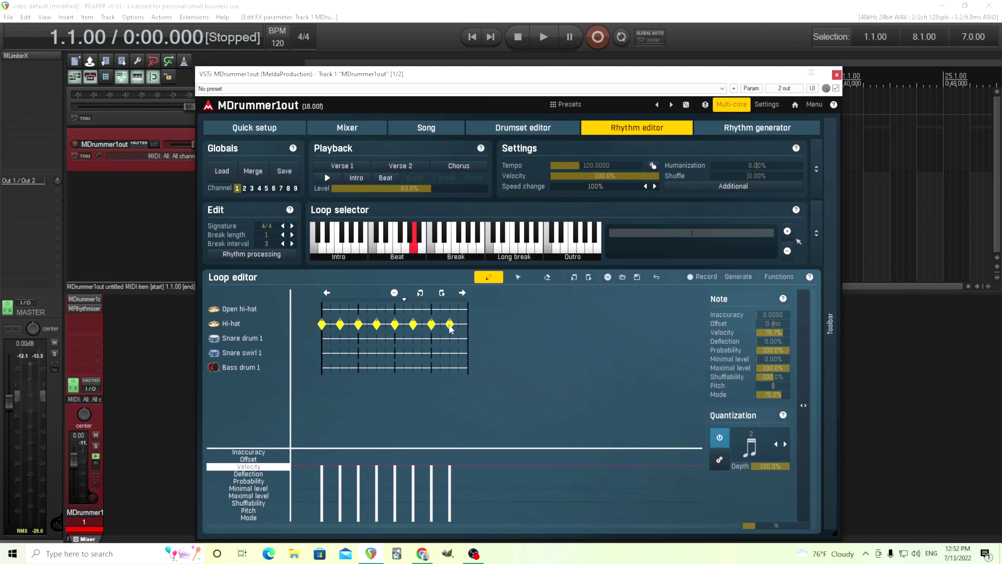
left_click(836, 74)
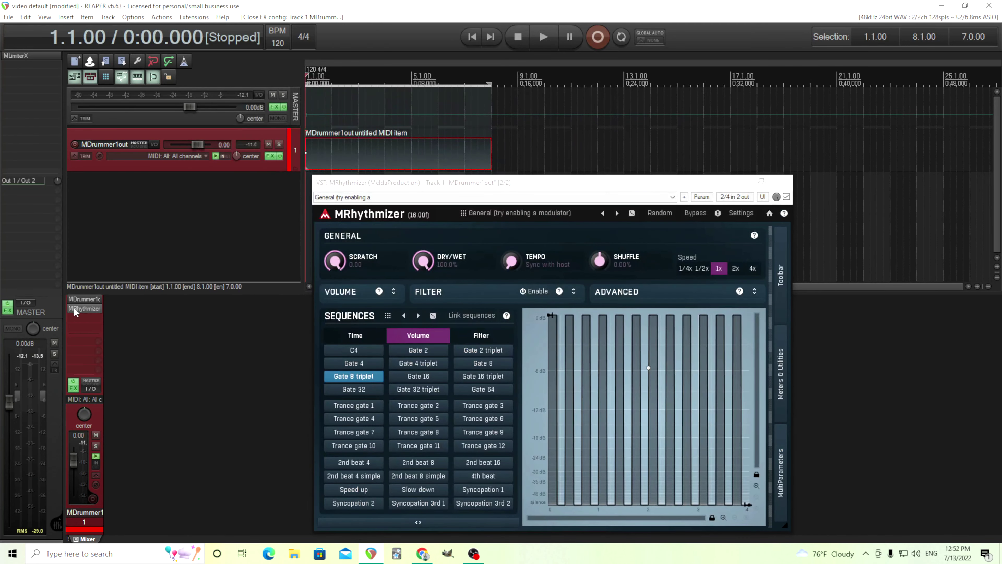
Step: Reset the MRhythmizer volume sequence to C4 and return to the time sequences
left_click(354, 350)
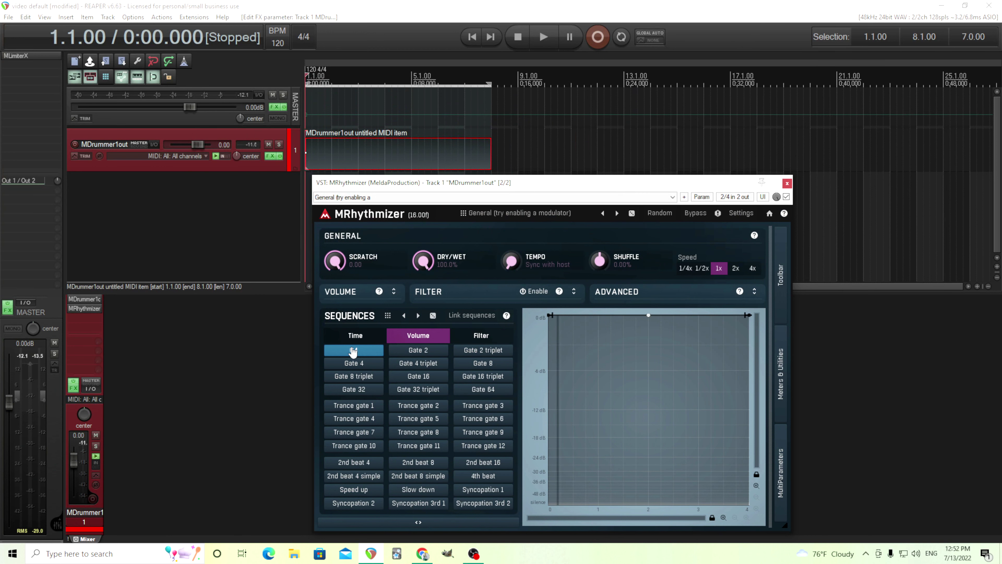
left_click(355, 338)
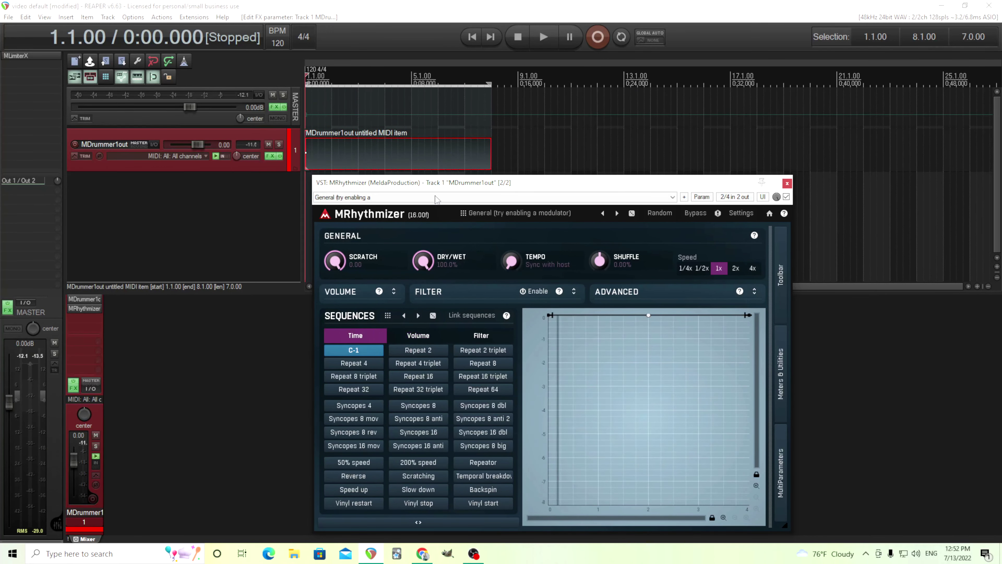
left_click_drag(436, 189, 441, 191)
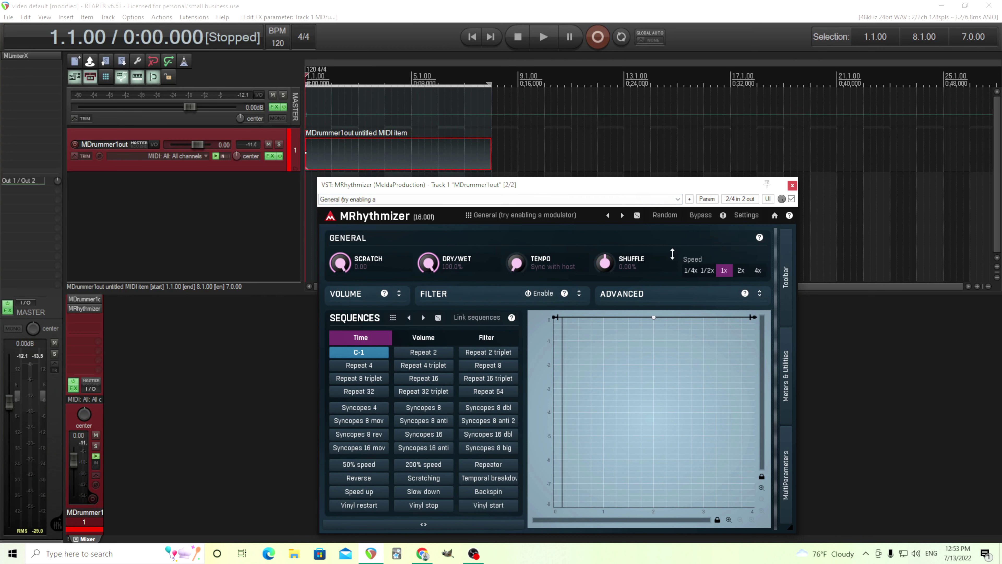
Step: Set MRhythmizer's MIDI input to MIDI Bus 2 in the plug-in's pin routing
left_click(739, 200)
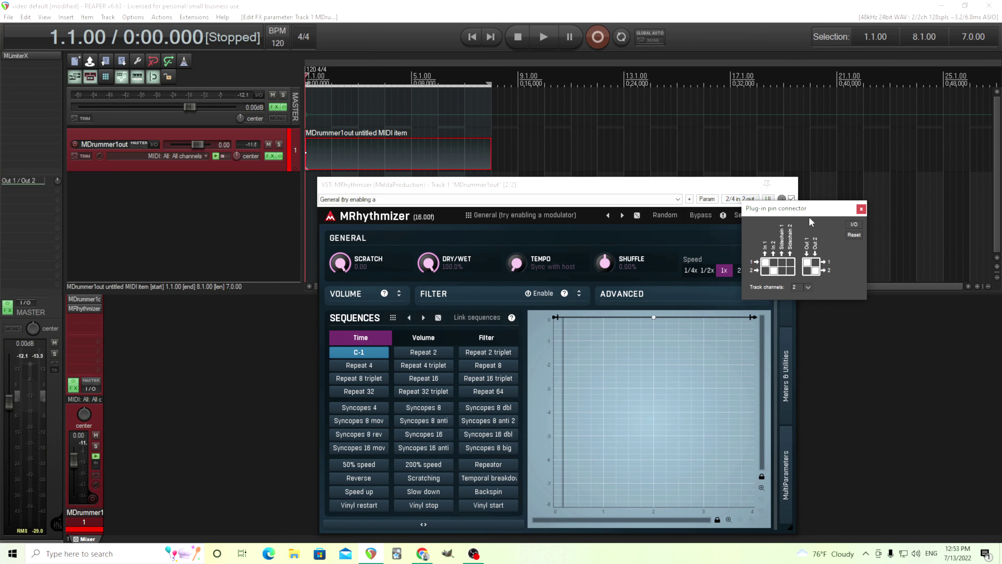
left_click(854, 225)
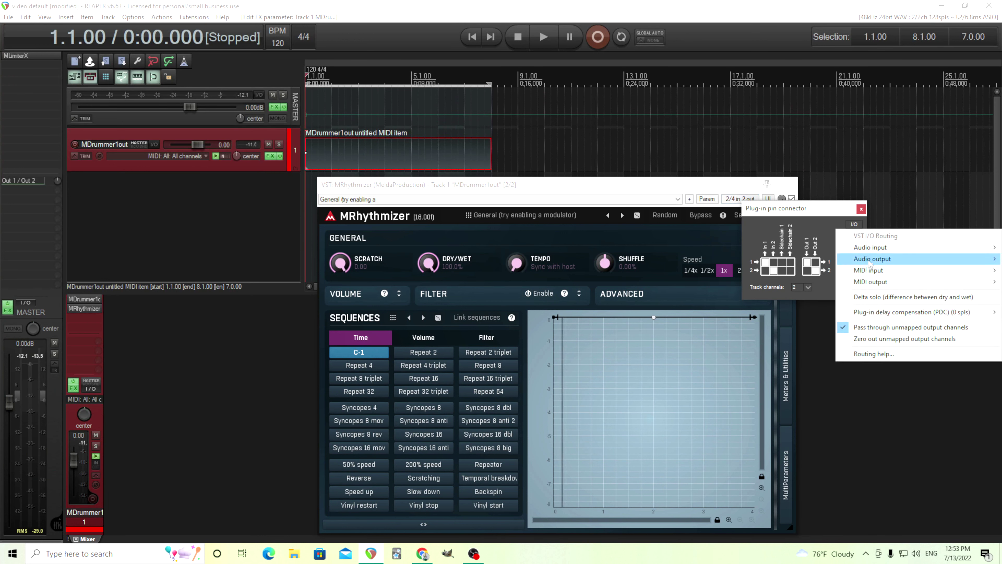
mouse_move(871, 272)
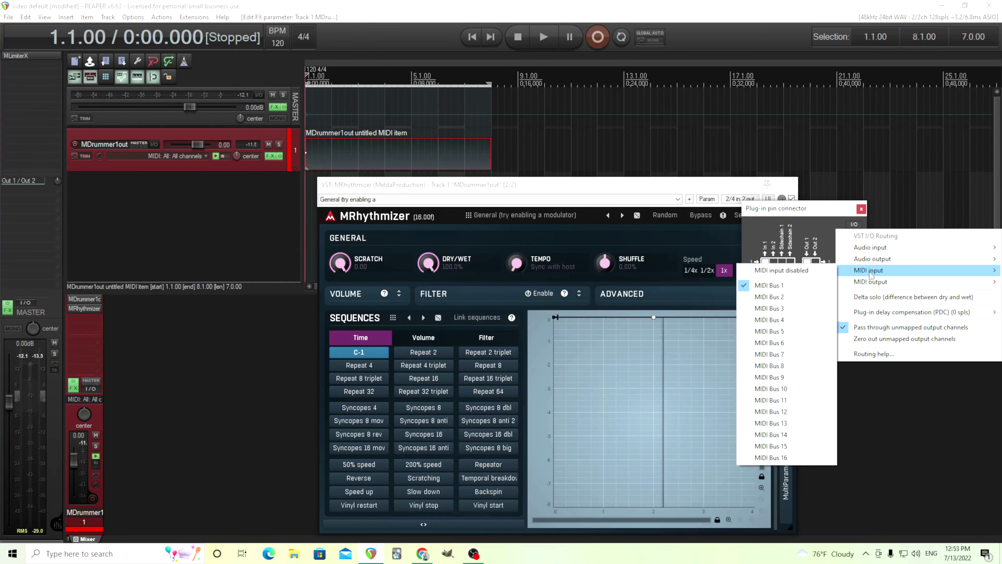
left_click(796, 297)
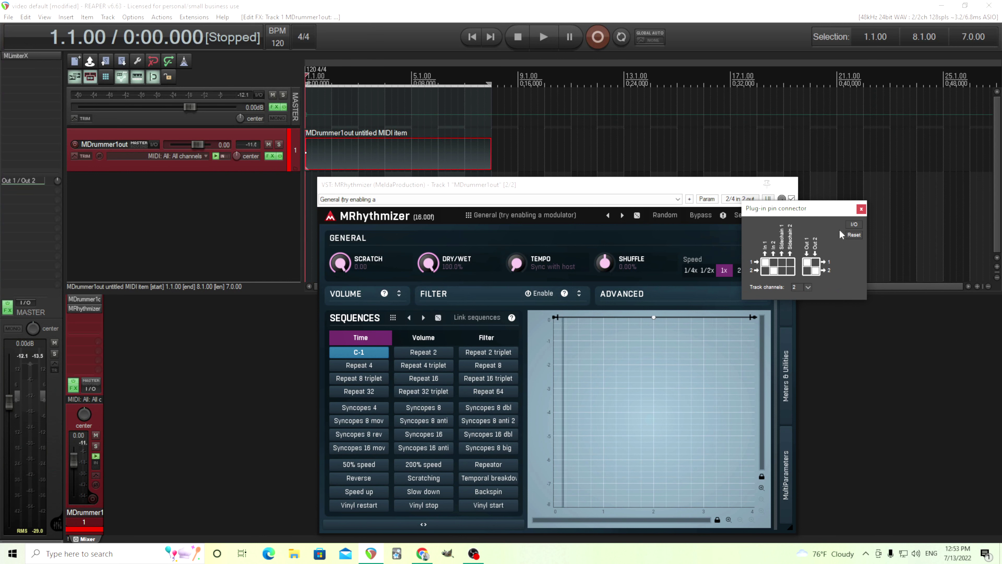
left_click(860, 209)
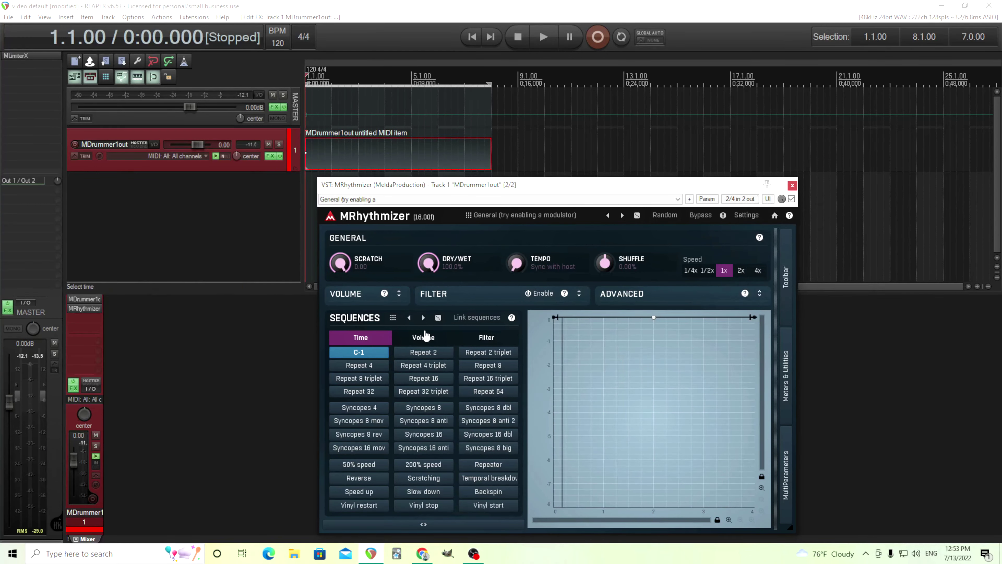
Step: Play the track while watching MRhythmizer's volume sequences to check for unwanted MIDI triggering
left_click(394, 341)
left_click(543, 37)
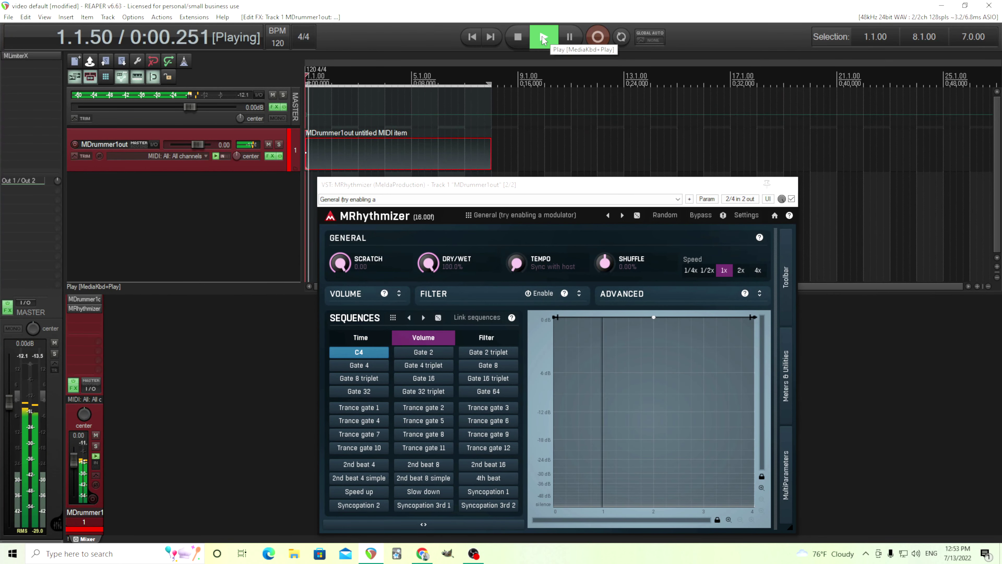
left_click(511, 38)
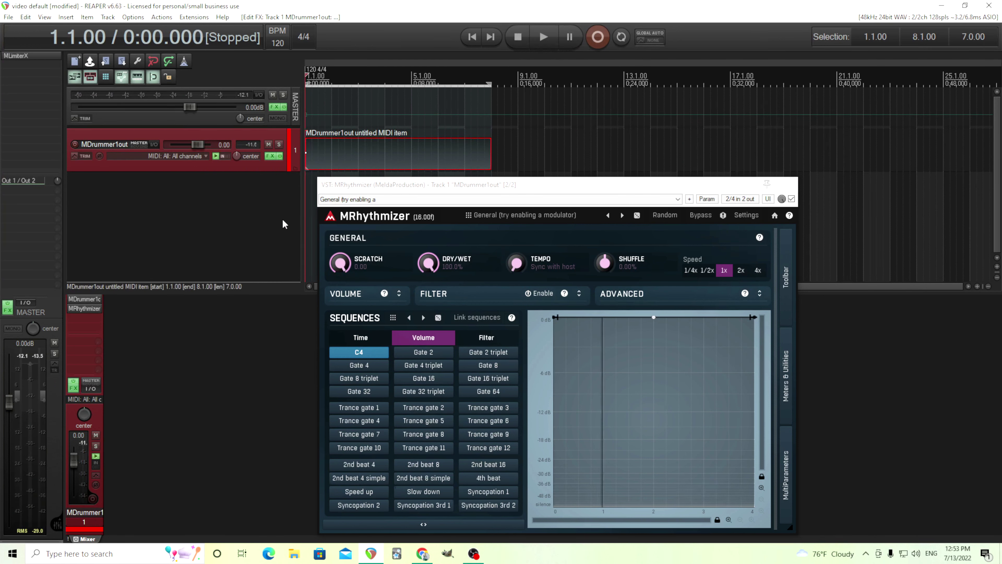
Step: Insert a second track, set its MIDI input to all channels of the QX25, and arm it for recording
right_click(205, 200)
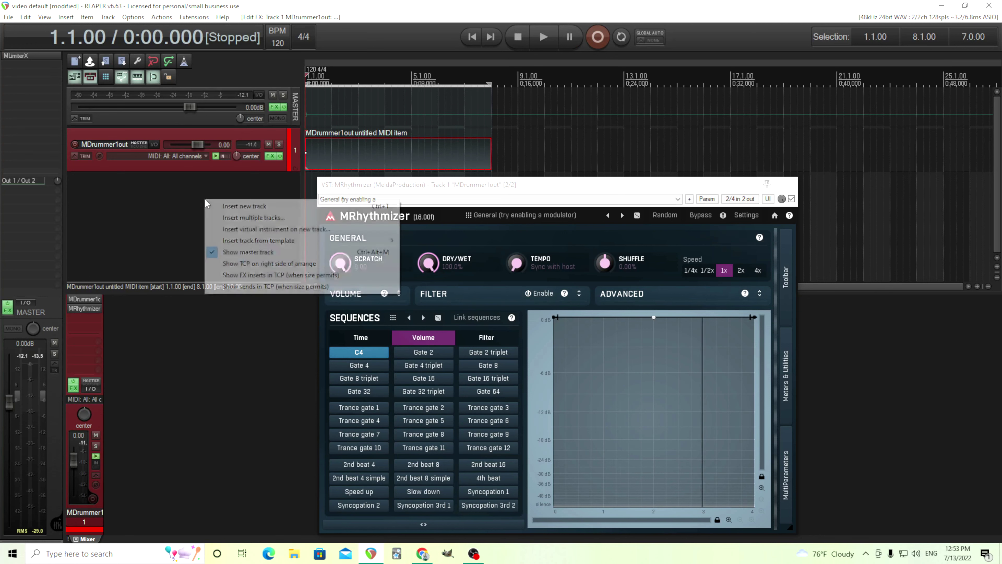
left_click(224, 206)
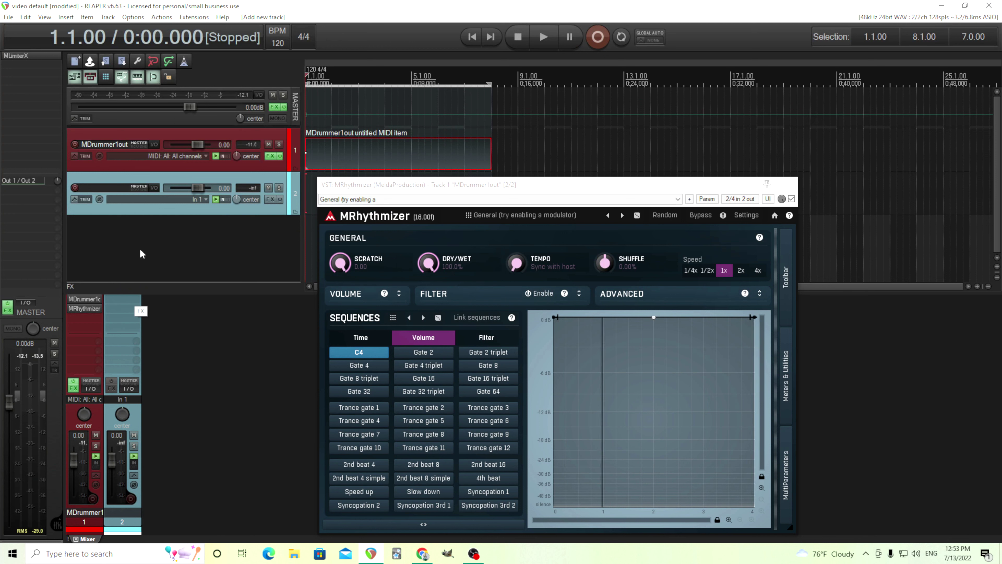
left_click(201, 200)
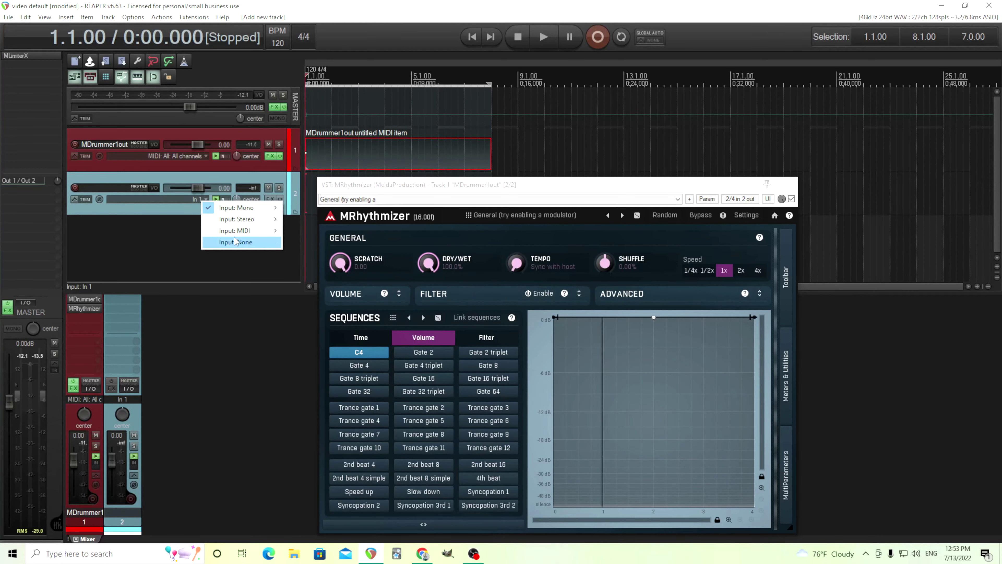
mouse_move(244, 230)
mouse_move(322, 233)
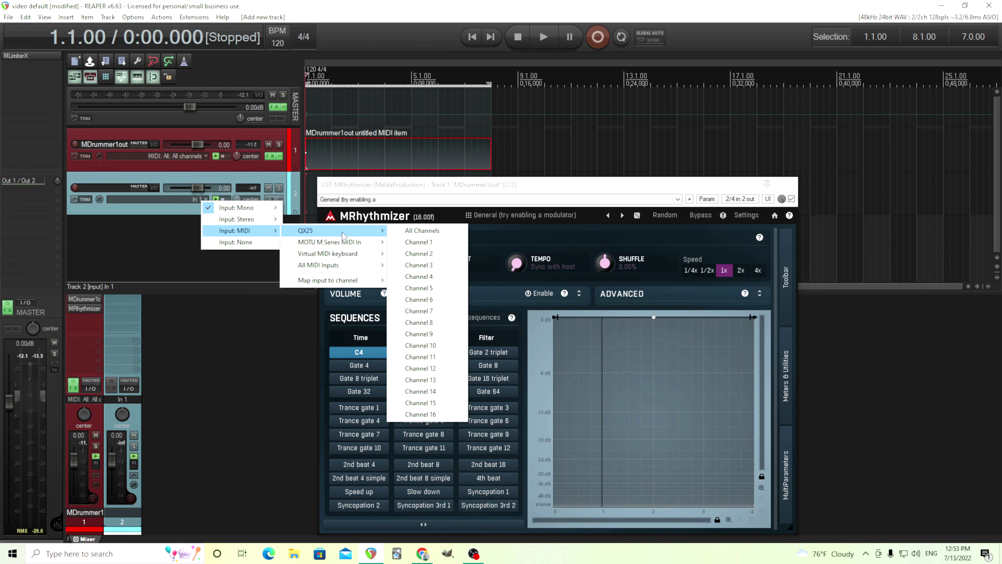
left_click(403, 232)
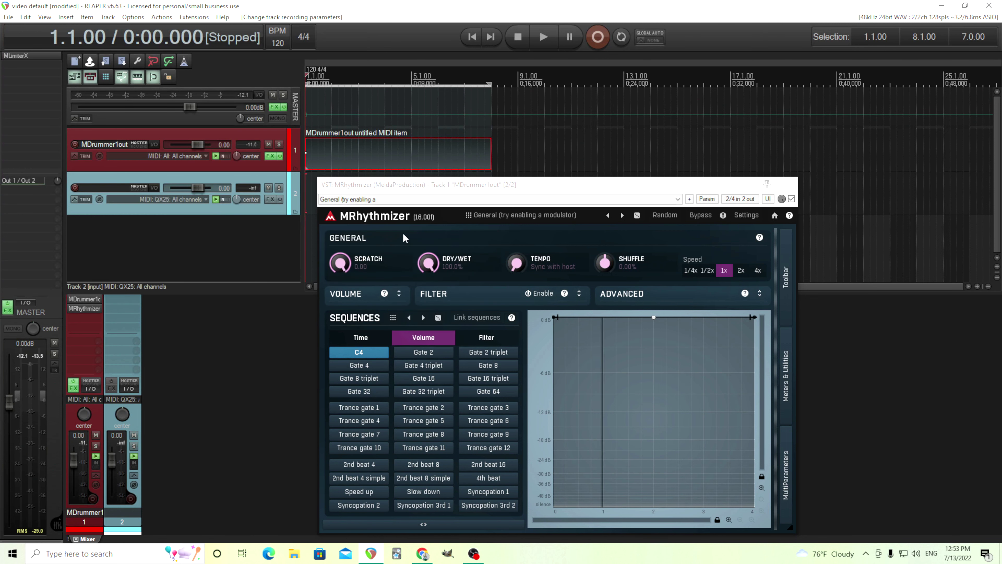
left_click(131, 499)
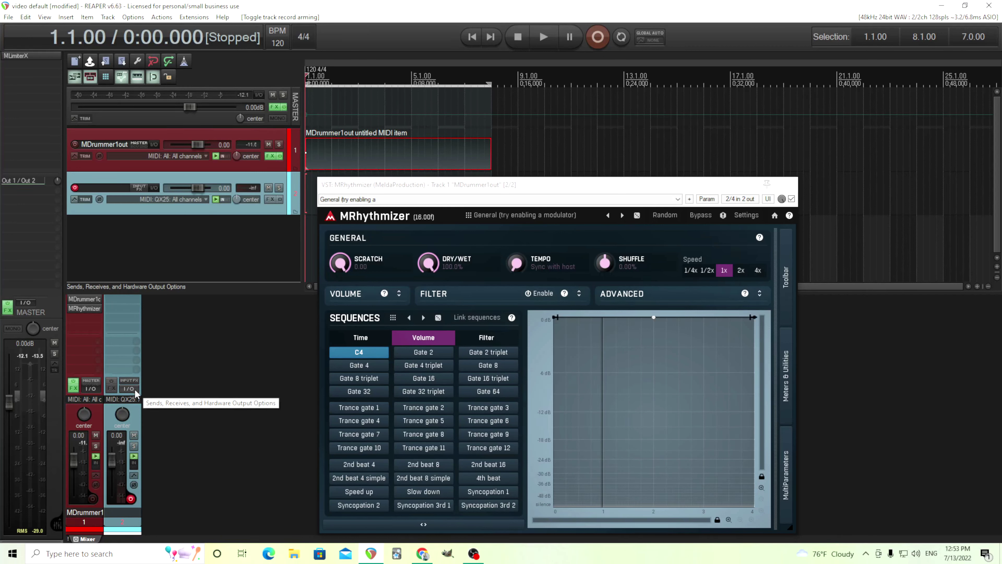
Step: Create a send from the second track to MDrummer1out with its MIDI routed from all channels to bus B2
left_click_drag(134, 388, 423, 126)
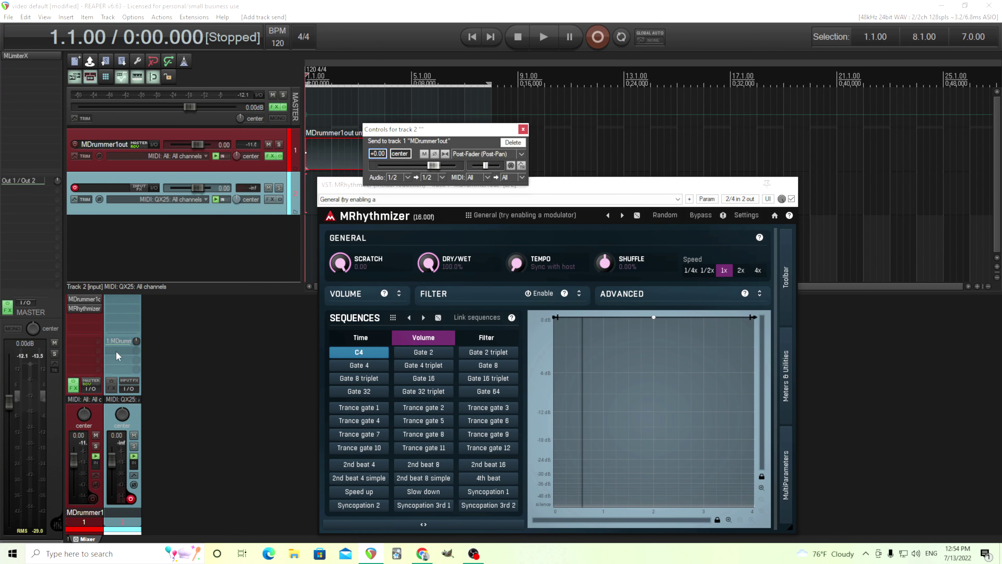
left_click(512, 178)
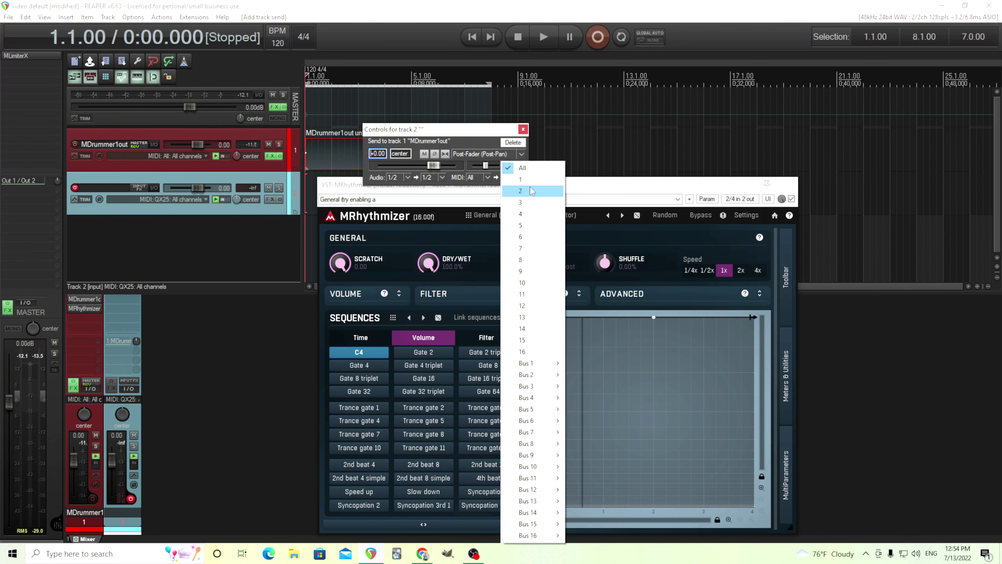
mouse_move(549, 374)
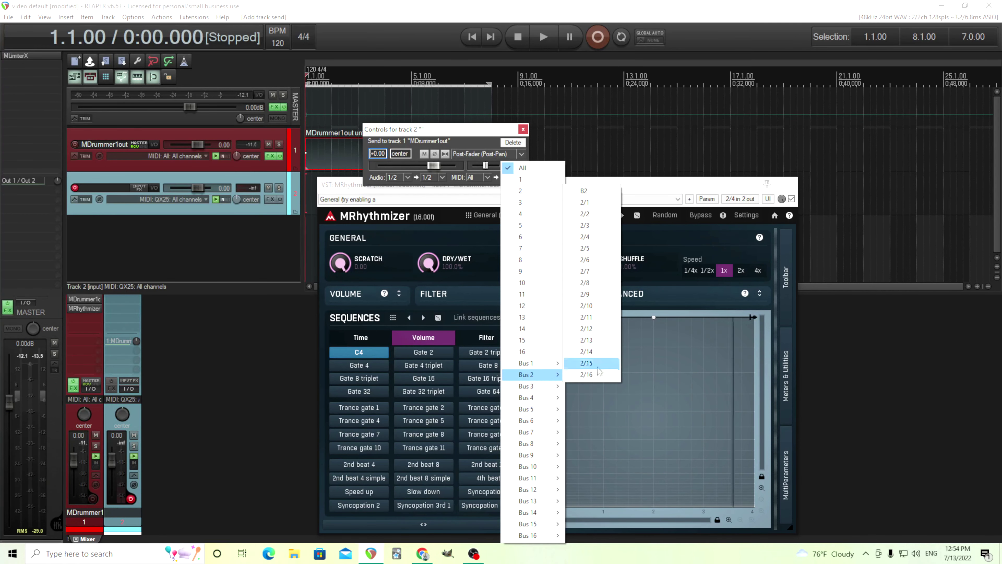
left_click(610, 193)
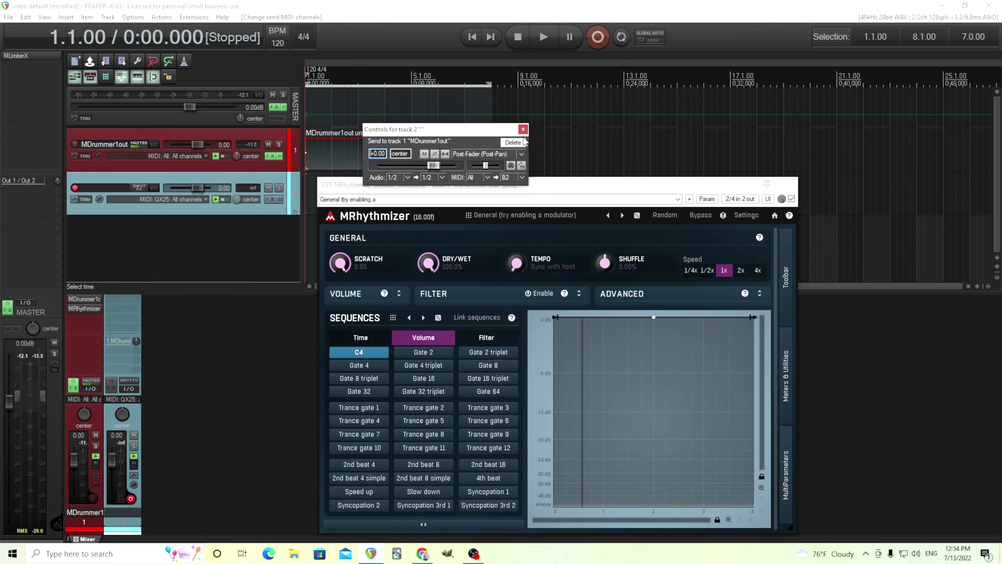
left_click(523, 129)
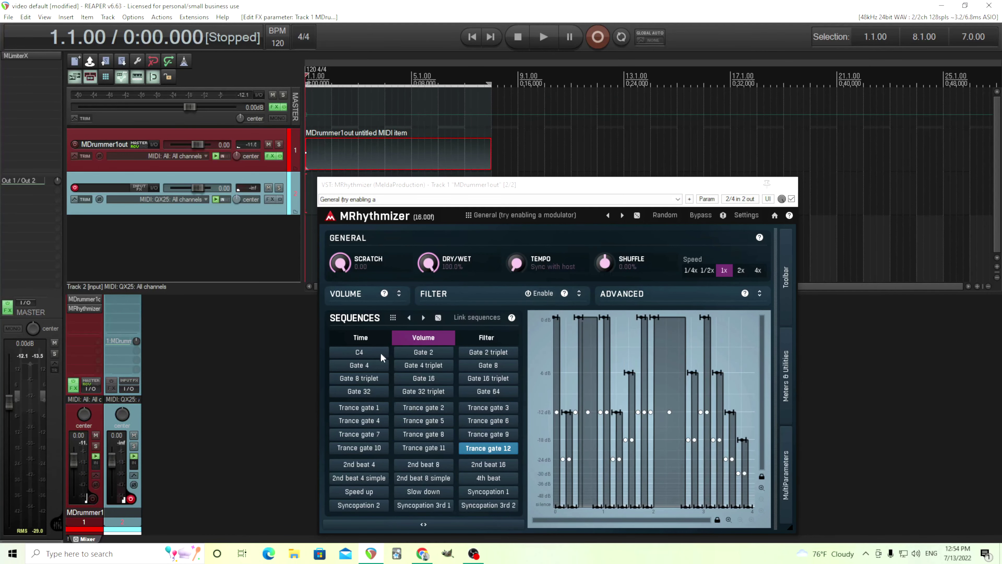
Step: Reset MRhythmizer's volume sequence to C4, show the time sequences, and play the track to test triggering them from the keyboard
left_click(369, 351)
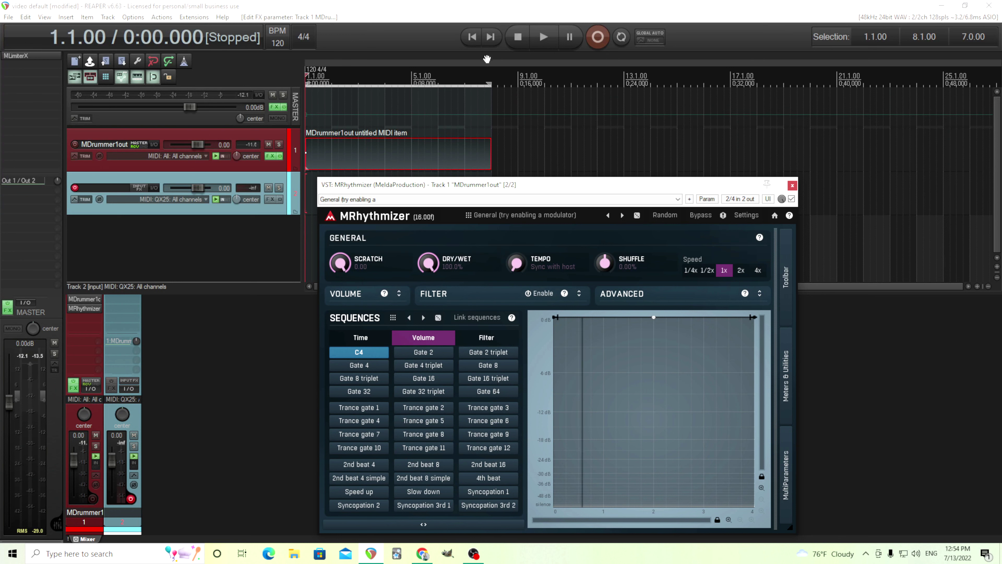
left_click(384, 337)
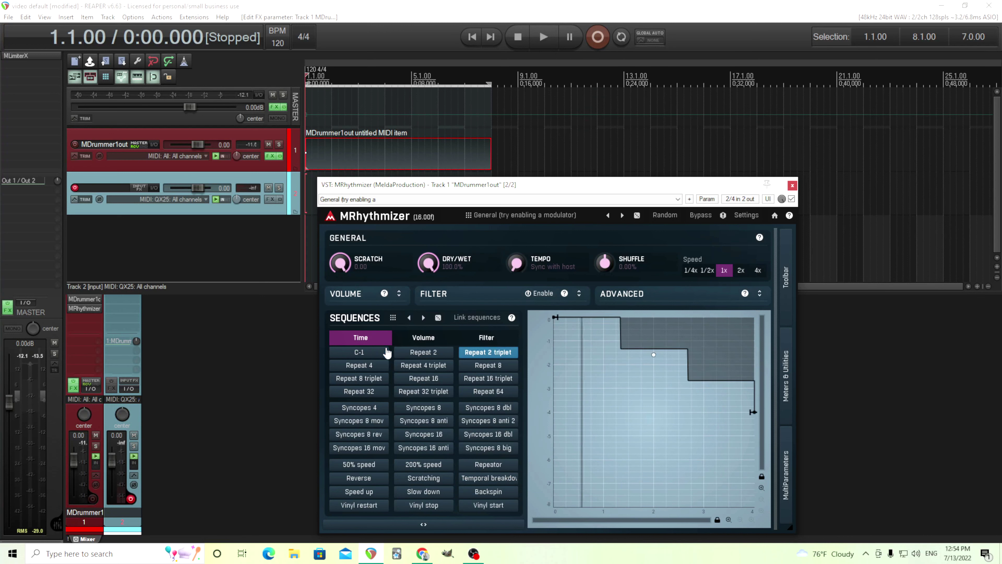
left_click(540, 40)
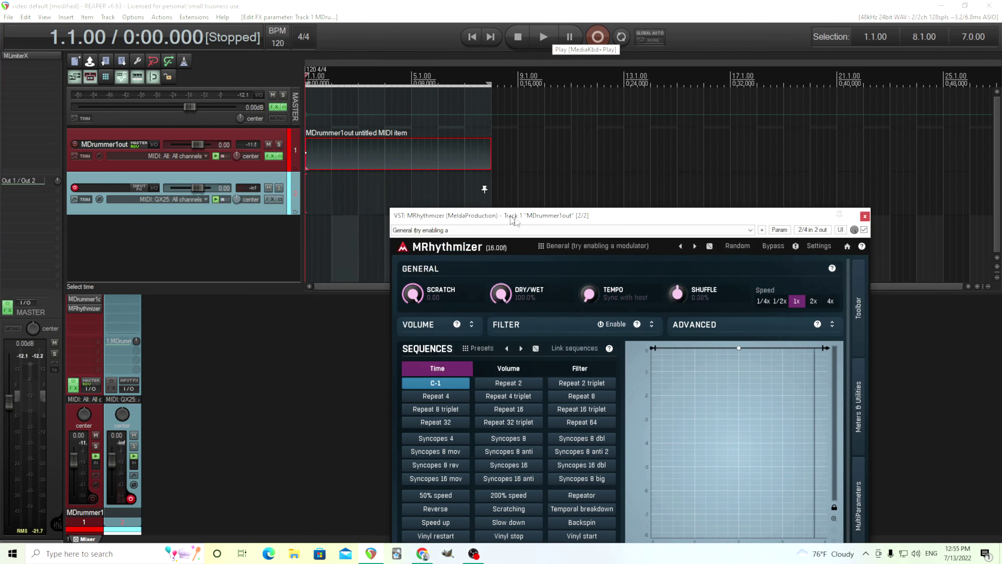
Step: Insert a new MIDI item on the second track across the time selection from 1.1.00 to 8.1.00
left_click_drag(434, 184, 513, 217)
right_click(353, 202)
left_click(364, 203)
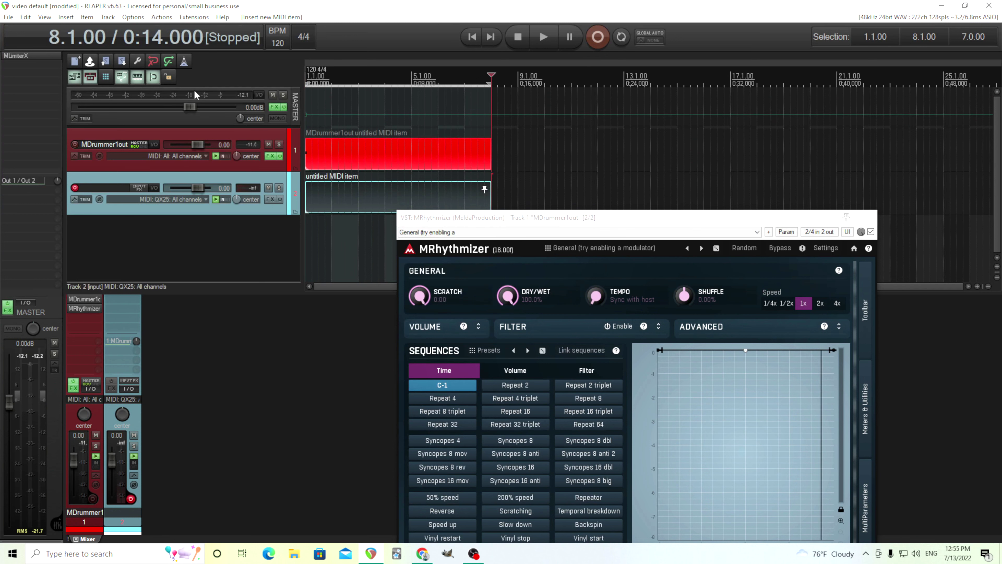
left_click(597, 37)
left_click(518, 37)
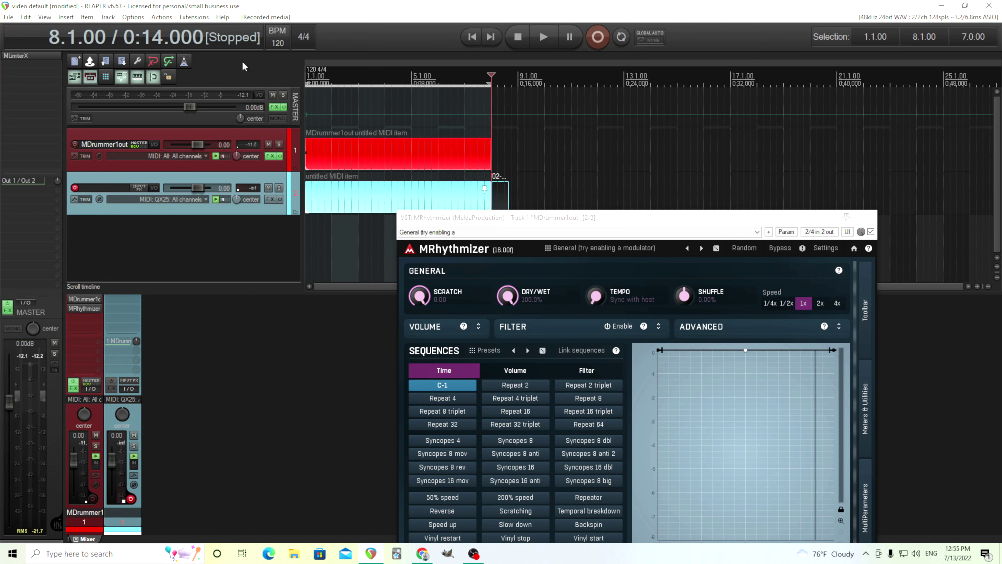
left_click(25, 16)
left_click(43, 25)
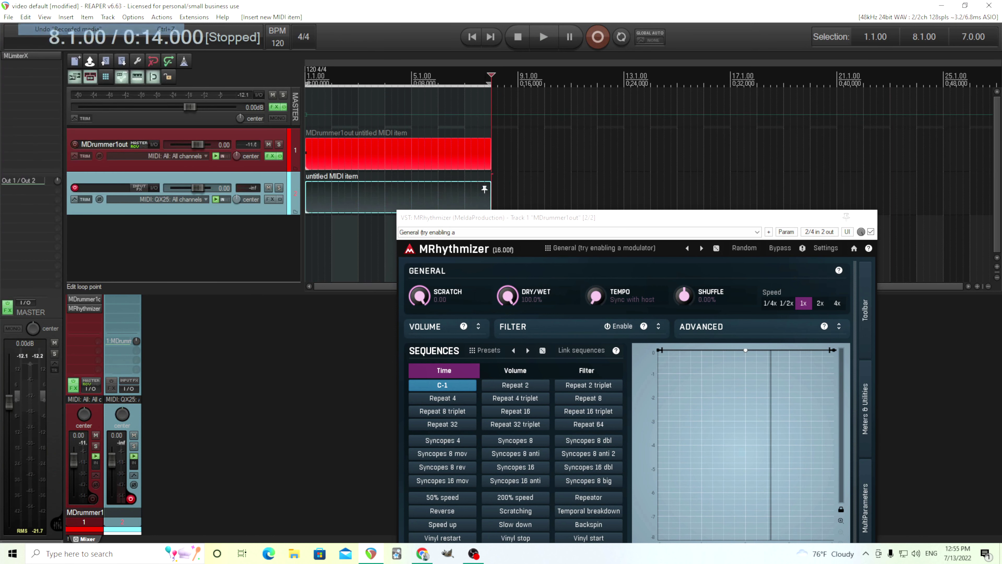
Step: Record keyboard MIDI onto the second track from the project start to just past bar 8
left_click(473, 37)
left_click(600, 40)
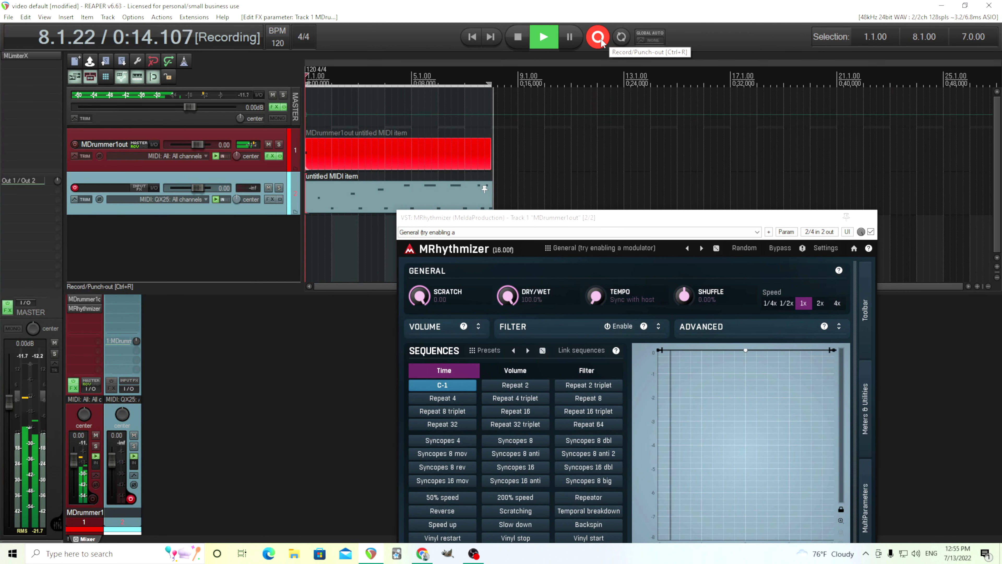
left_click(518, 36)
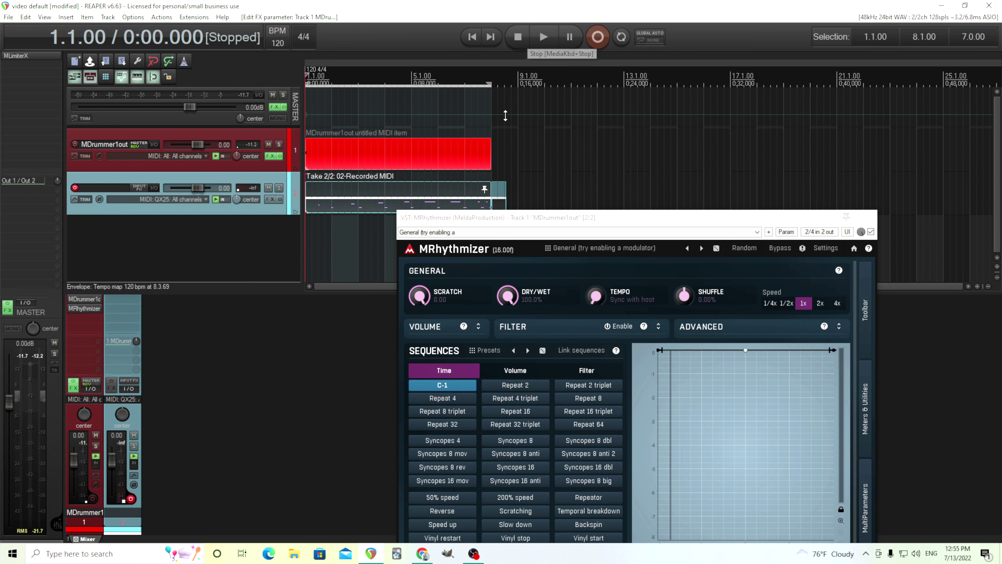
Step: Try to delete the excess tail of the second track's recording past bar 8, and undo the deletion
left_click_drag(512, 217, 485, 274)
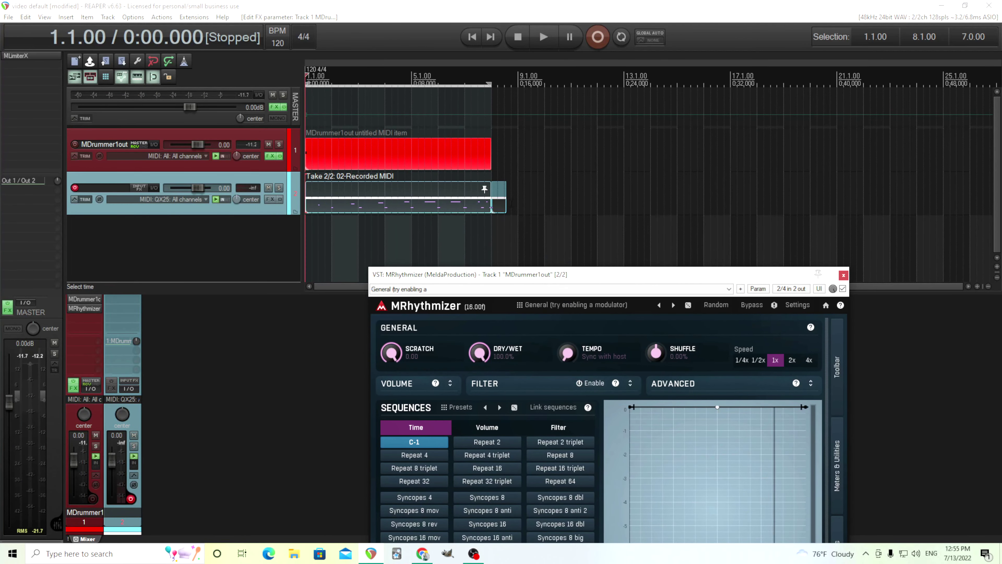
left_click(498, 192)
key("Delete")
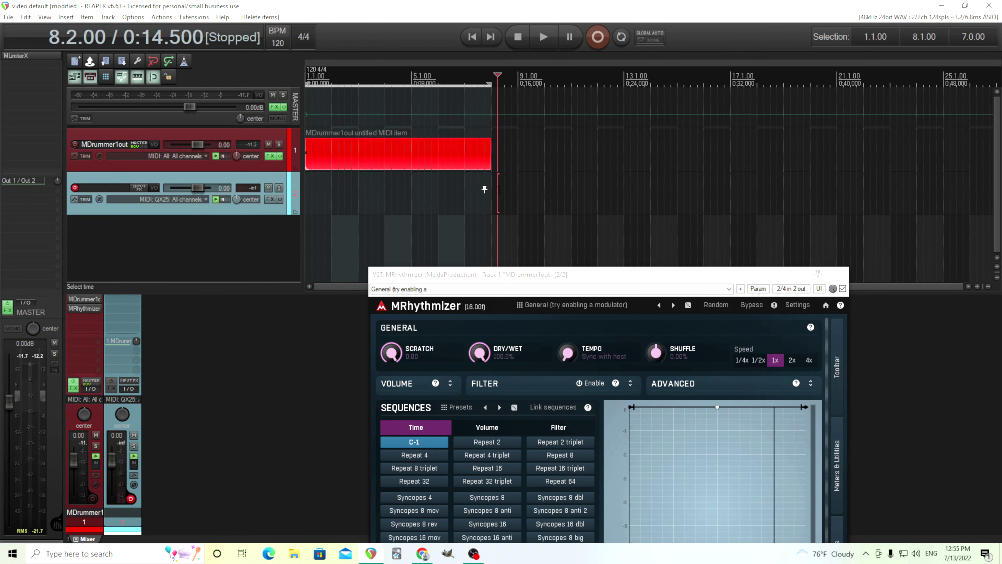
left_click(25, 17)
left_click(44, 27)
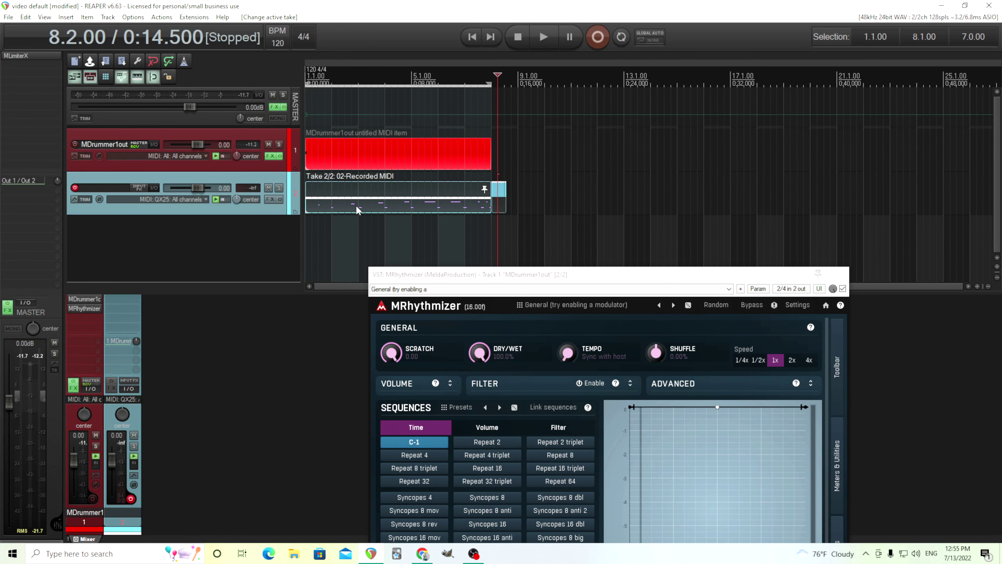
Step: Align the start of the recorded G-1 note near beat 2.4 to the grid in the MIDI editor
double_click(356, 207)
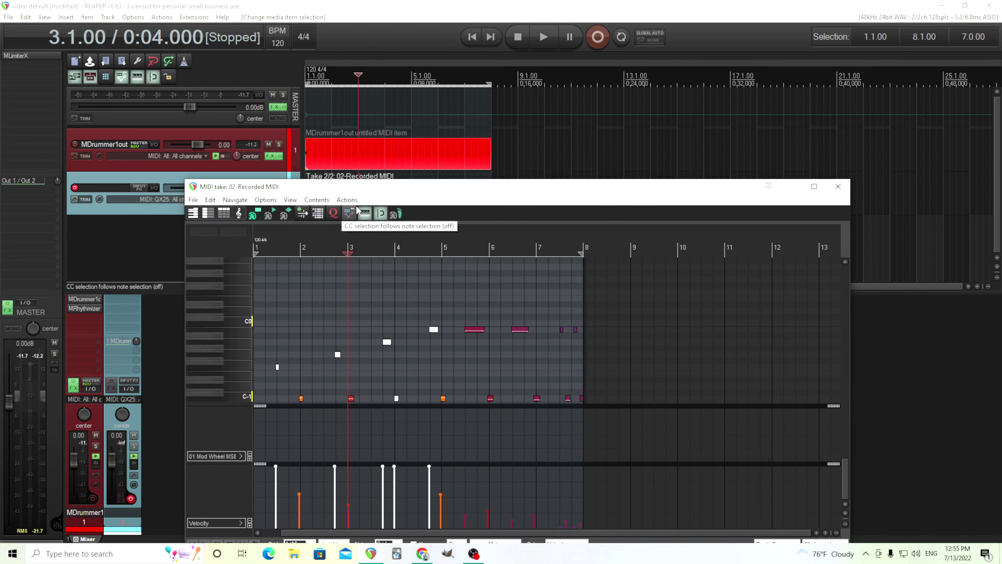
scroll(433, 202, "up", 3)
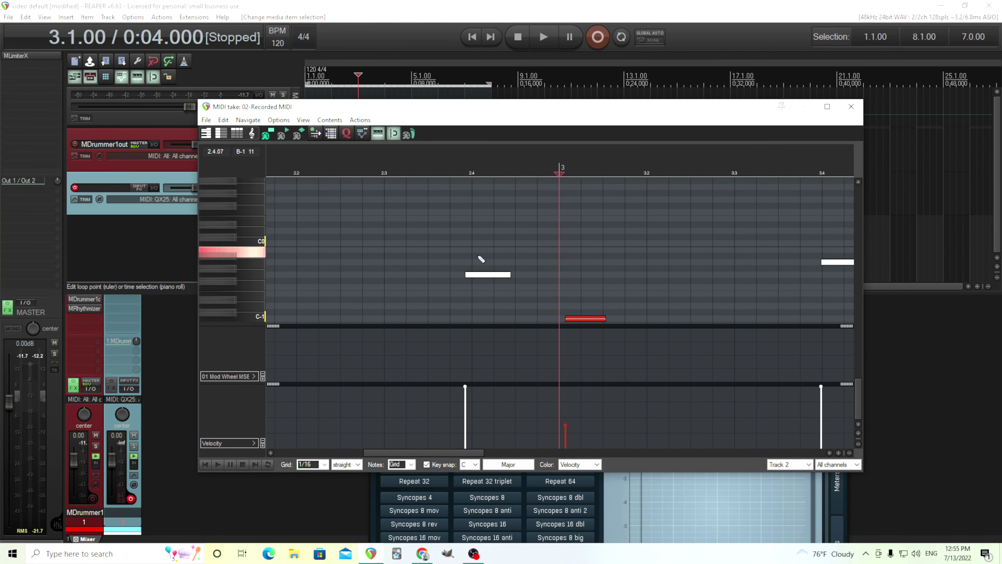
left_click_drag(467, 274, 473, 275)
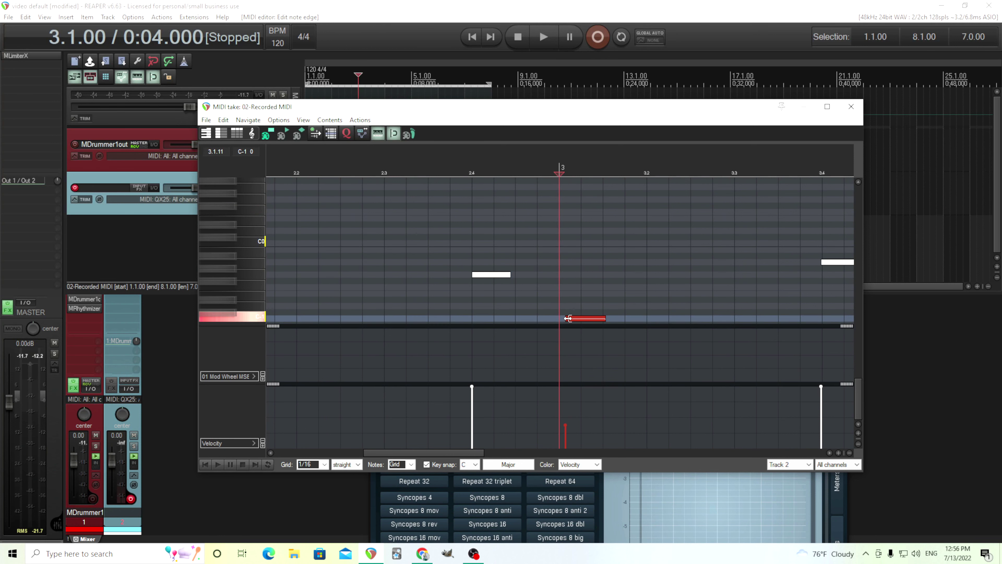
scroll(632, 264, "down", 10)
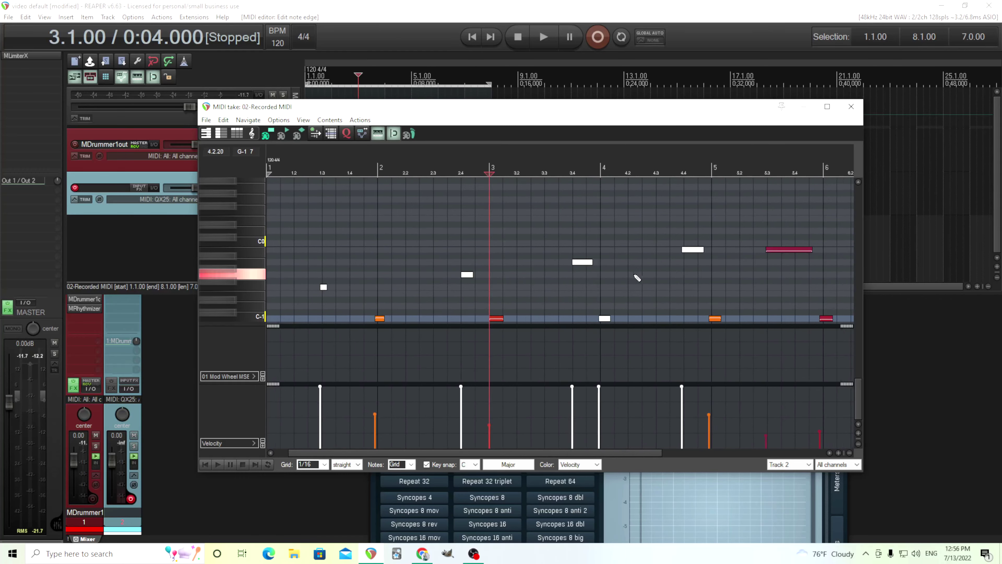
scroll(596, 281, "down", 4)
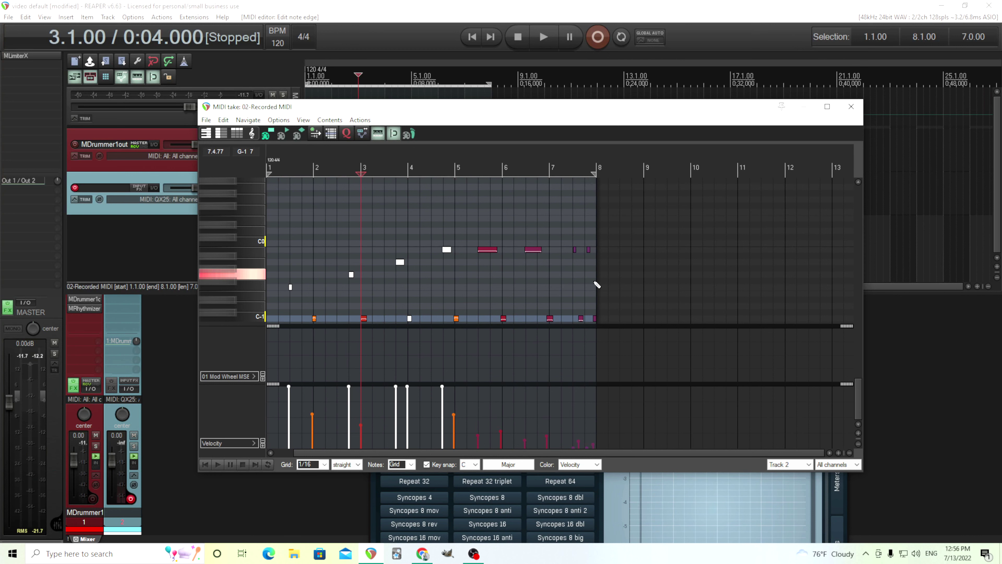
left_click(850, 108)
Step: Close the MRhythmizer window and remove the second track with its recording
left_click(843, 275)
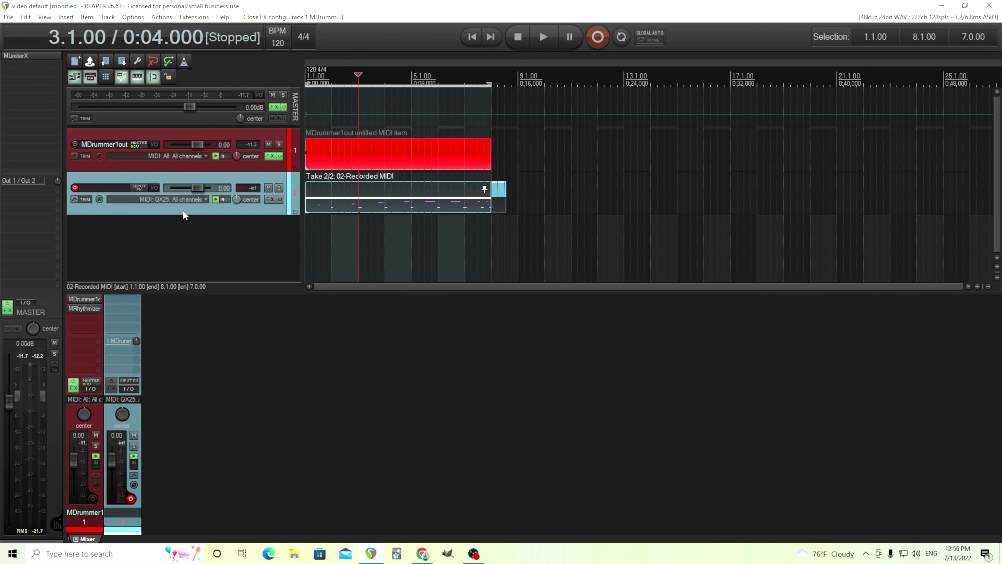
key("Delete")
left_click(482, 306)
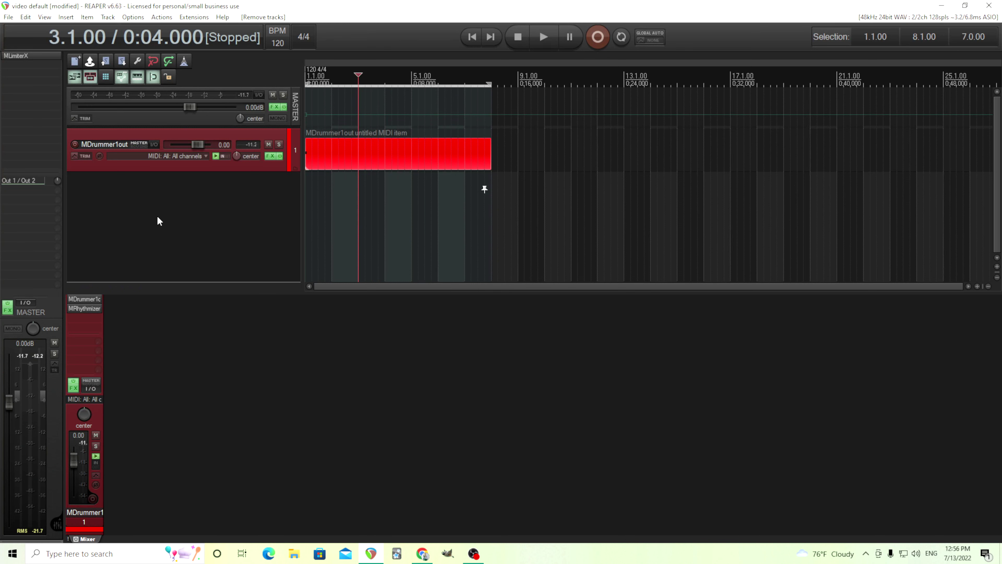
Step: Reopen MRhythmizer from the MDrummer1out track and set the track's automation mode to Write
left_click(85, 308)
left_click_drag(444, 214, 454, 102)
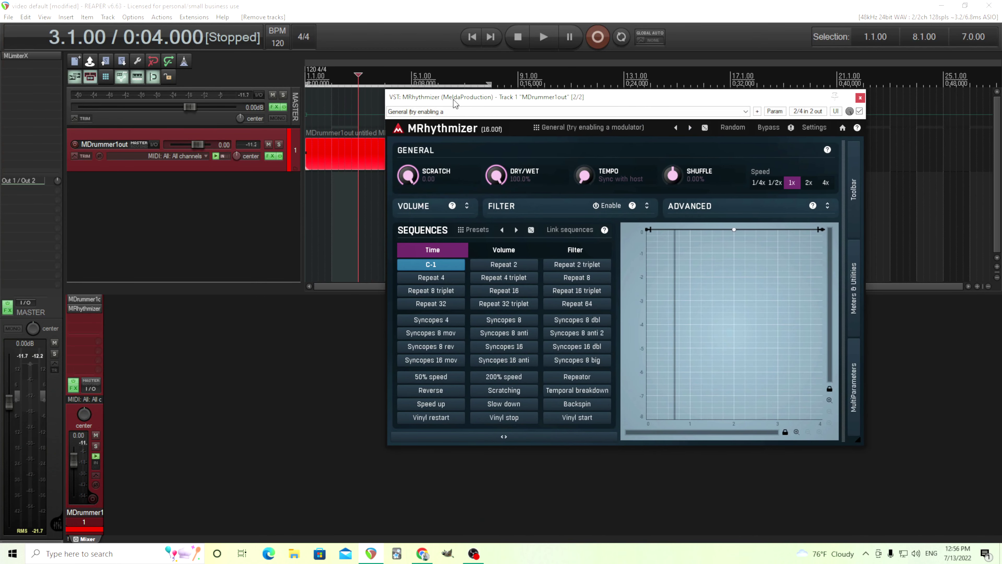
left_click(83, 157)
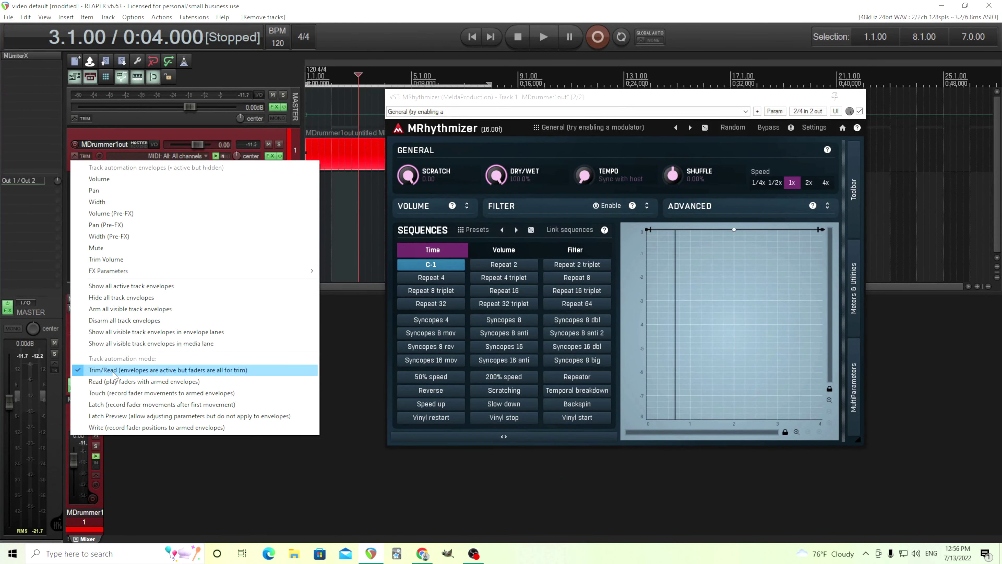
left_click(123, 429)
Step: Write time-sequence automation while playing from the project start, alternating C-1 with Repeat 32 triplet, Repeat 16 and Repeat 32, and close MRhythmizer
left_click_drag(563, 99, 530, 194)
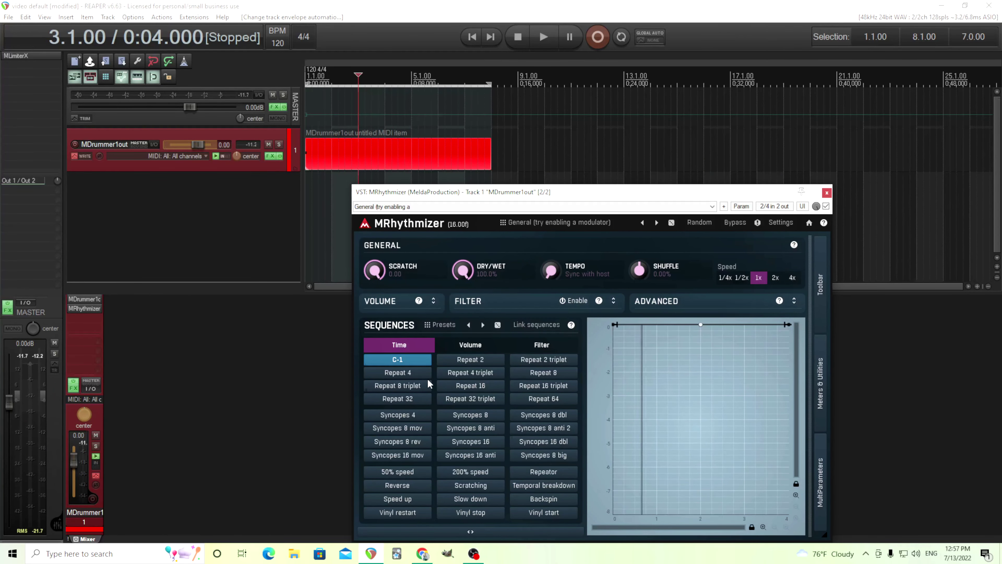
left_click(473, 36)
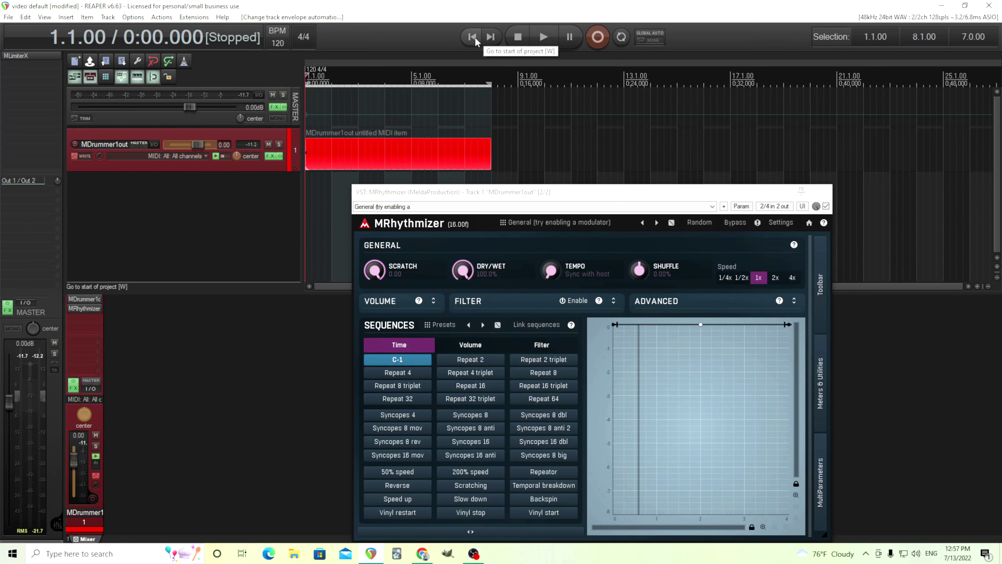
left_click(544, 36)
left_click(546, 398)
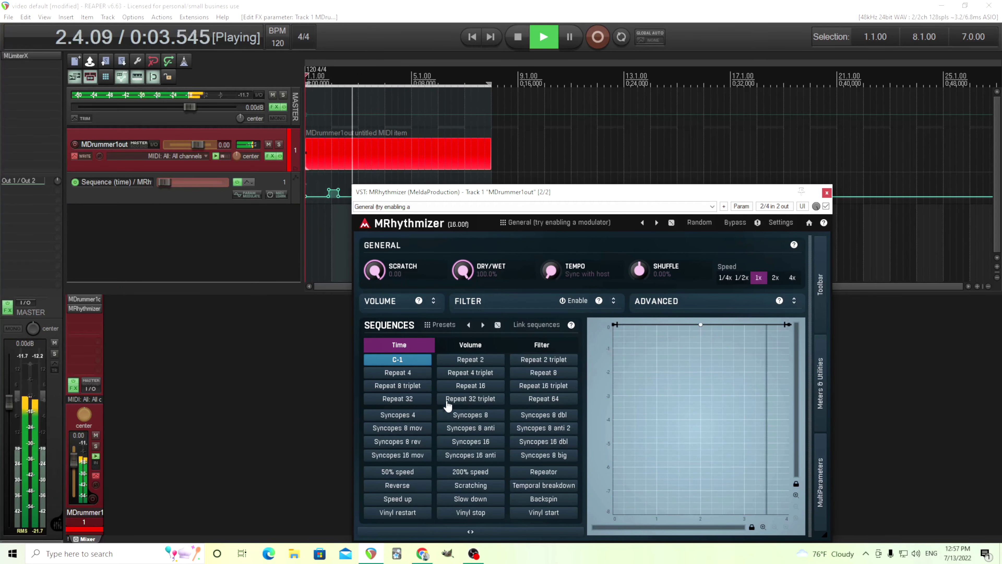
left_click(410, 359)
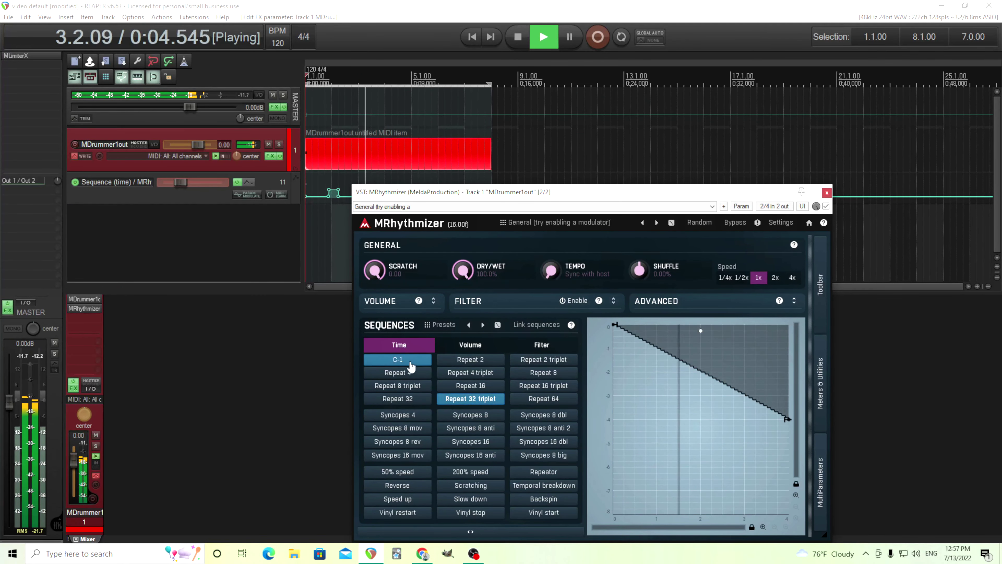
left_click(451, 389)
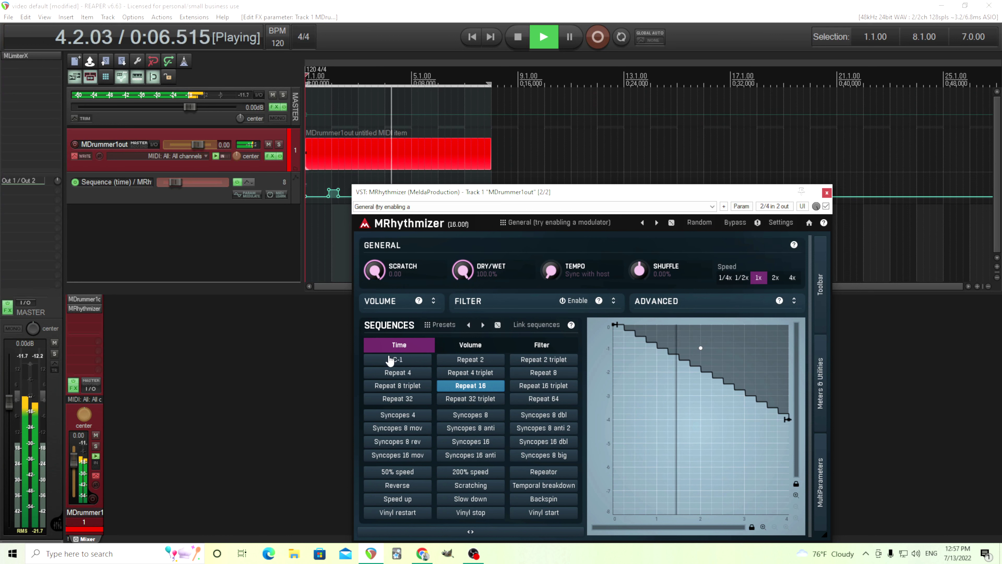
left_click(410, 400)
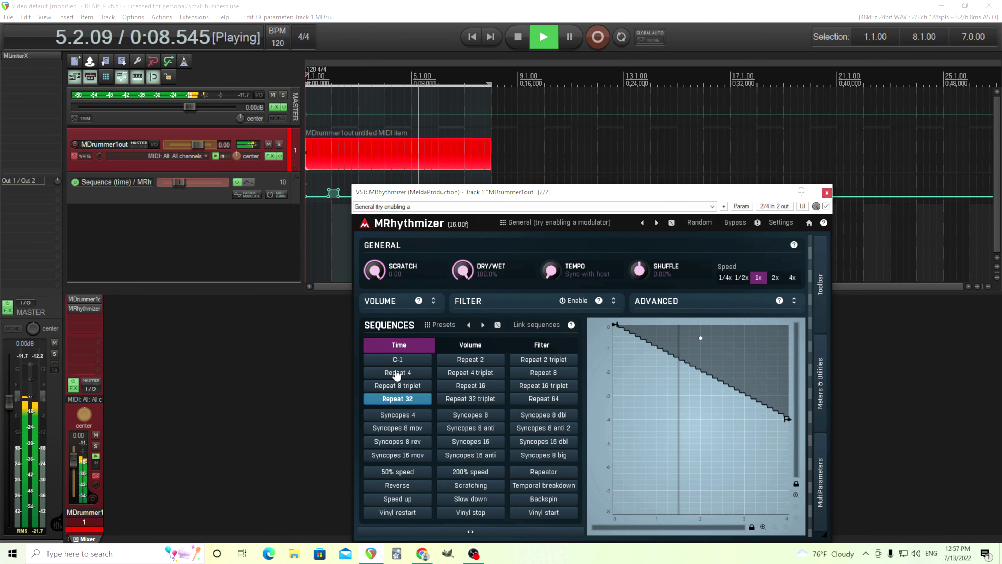
left_click(450, 389)
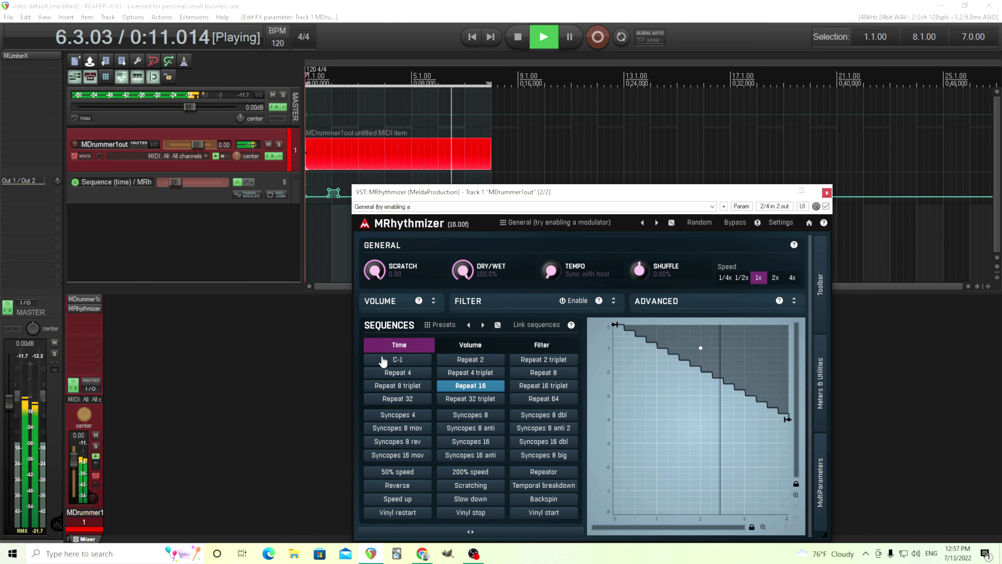
left_click(521, 389)
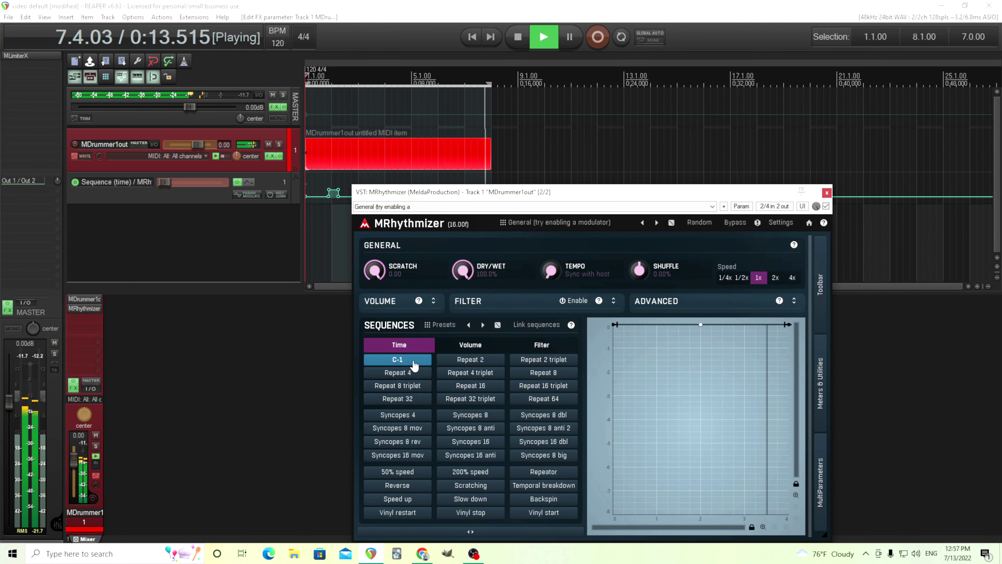
key("space")
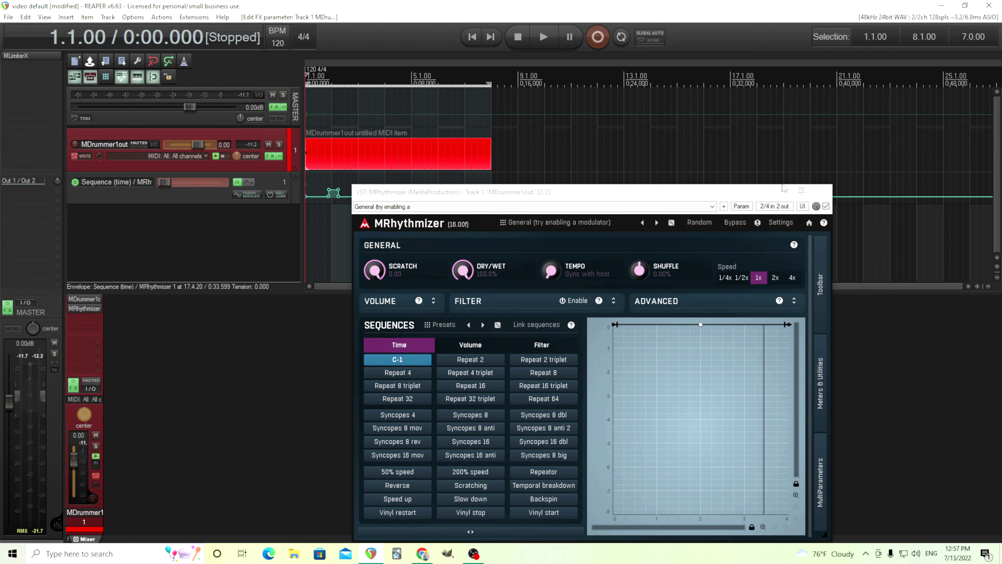
left_click(827, 193)
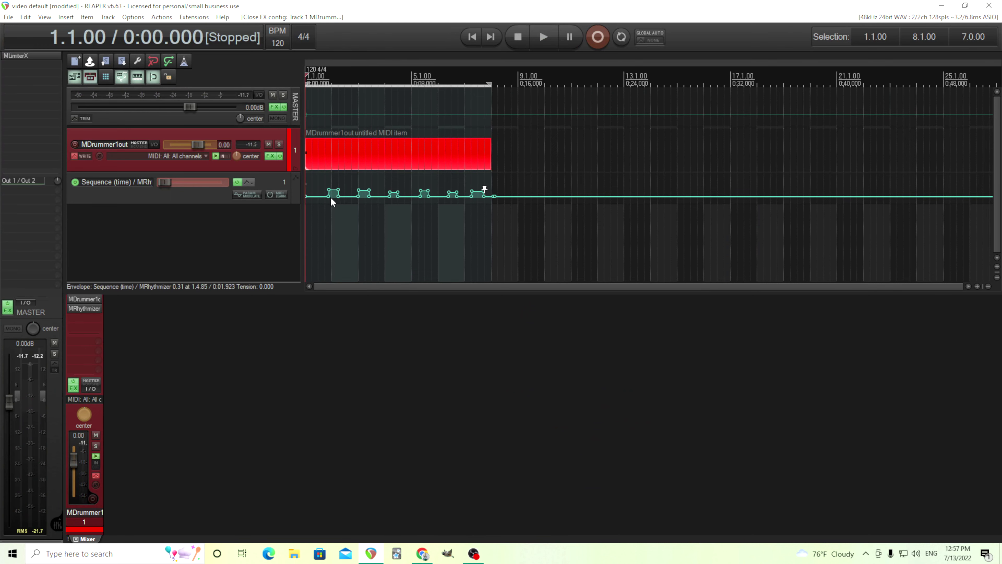
scroll(330, 197, "up", 5)
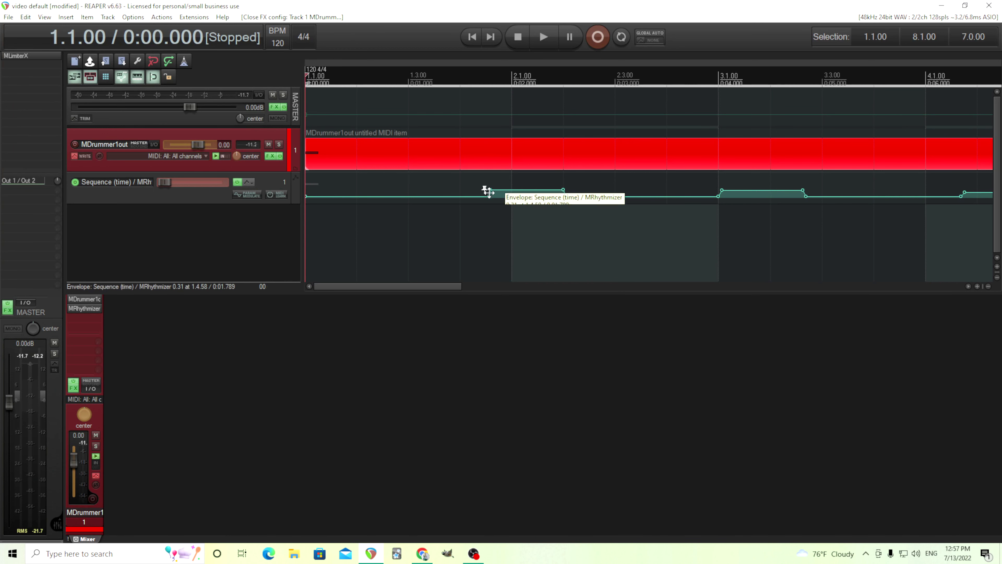
left_click(540, 40)
left_click(516, 40)
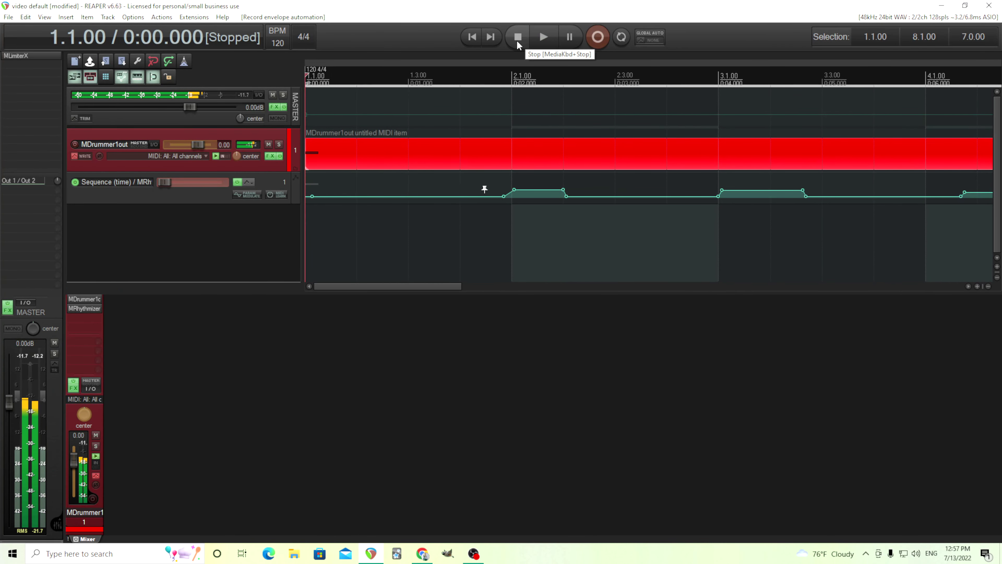
left_click(26, 18)
left_click(33, 28)
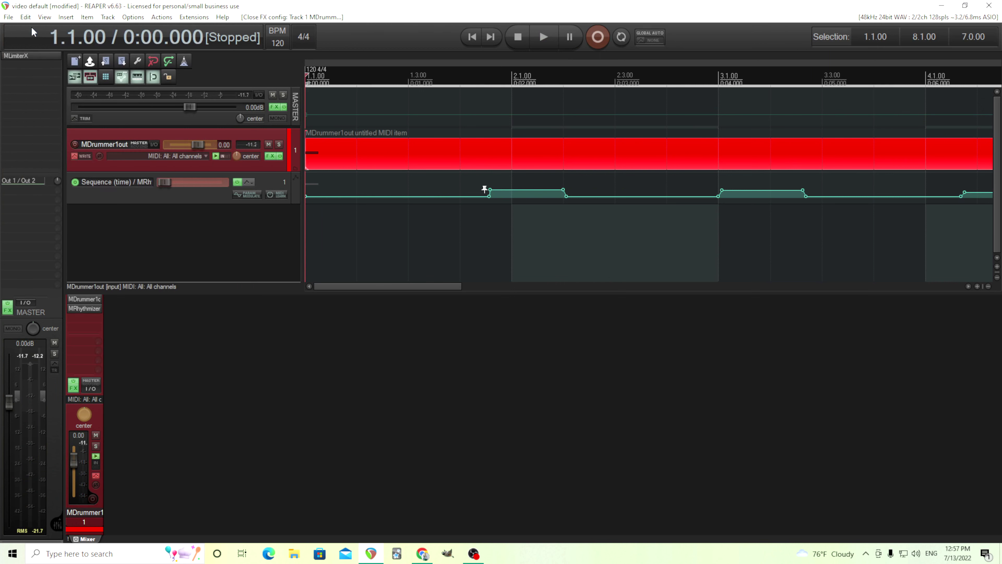
Step: Set the MDrummer1out track's automation mode to Trim/Read and play the written automation from the project start
left_click(85, 157)
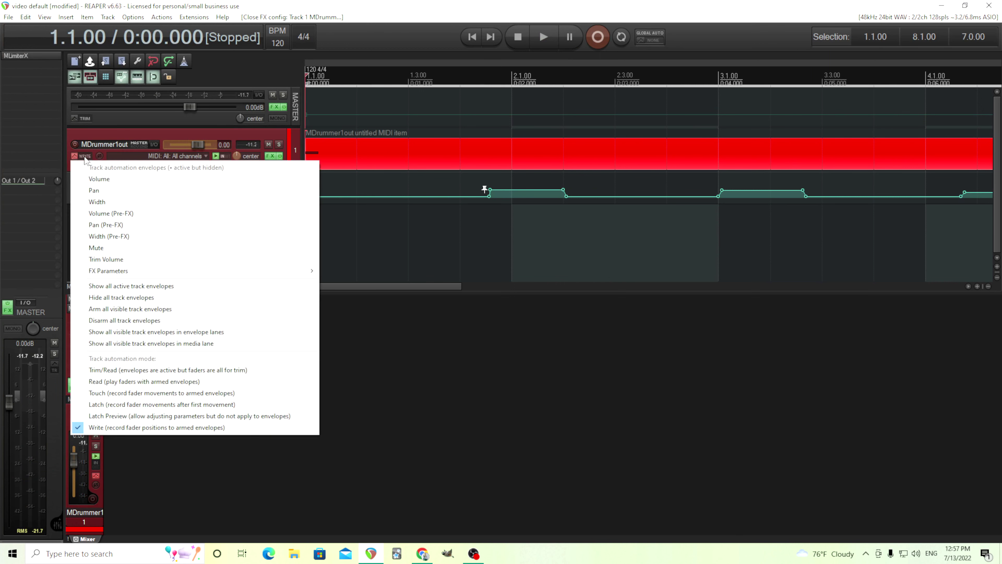
left_click(138, 369)
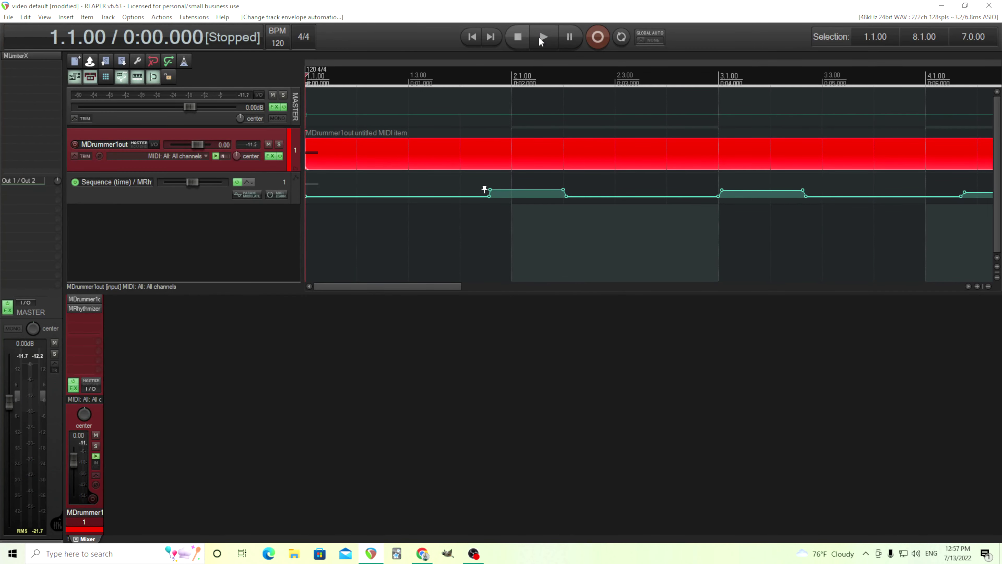
left_click(541, 40)
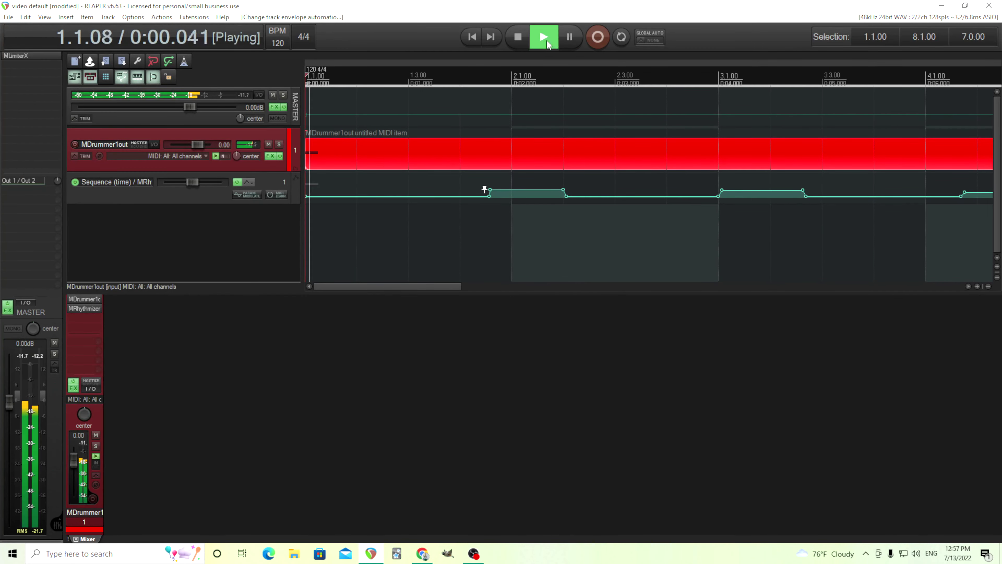
left_click(528, 39)
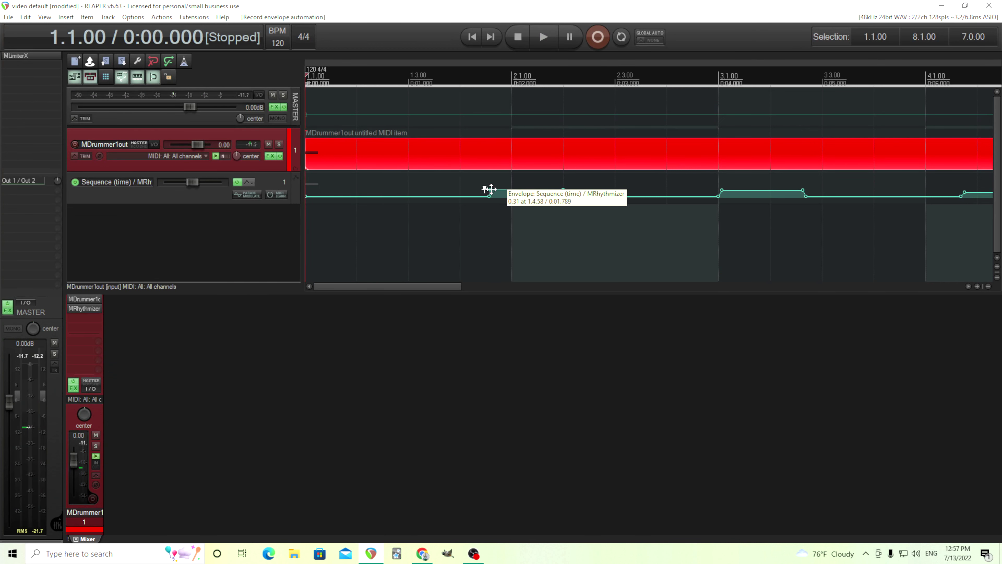
Step: Align the first raised section of the time-sequence envelope to start at 1.4.00 and end at 2.1.00, playing back after each adjustment
left_click_drag(490, 190, 442, 177)
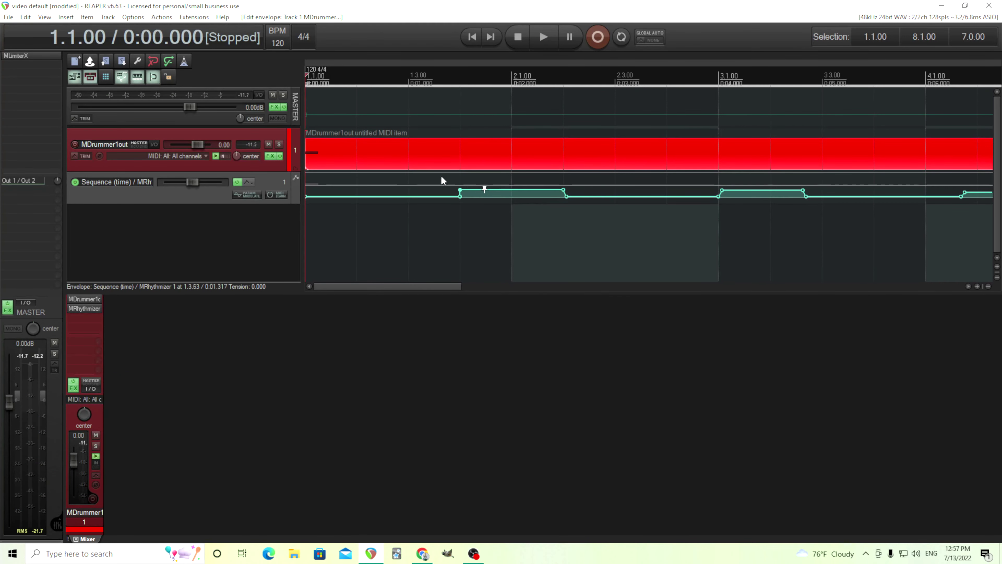
left_click(543, 37)
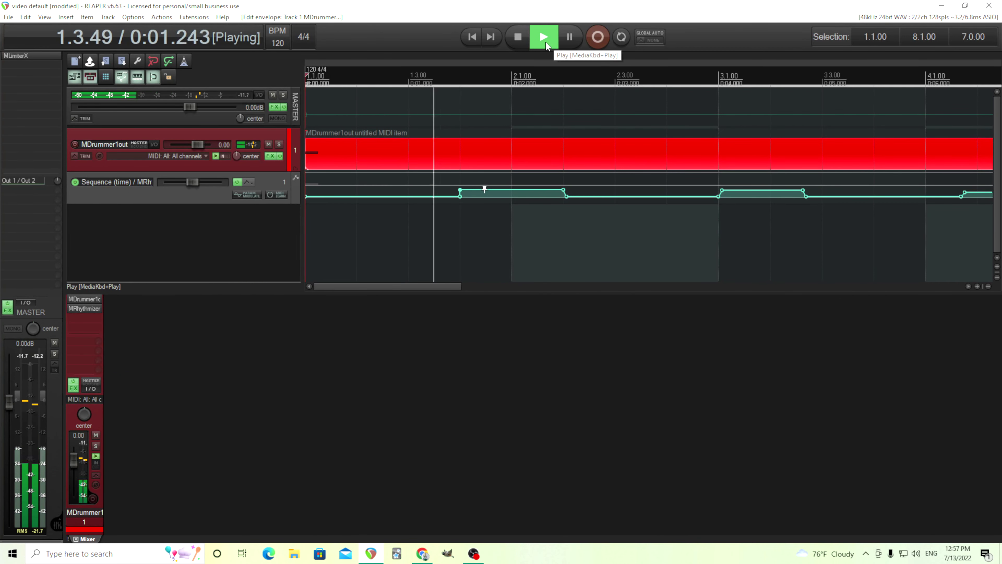
left_click(545, 43)
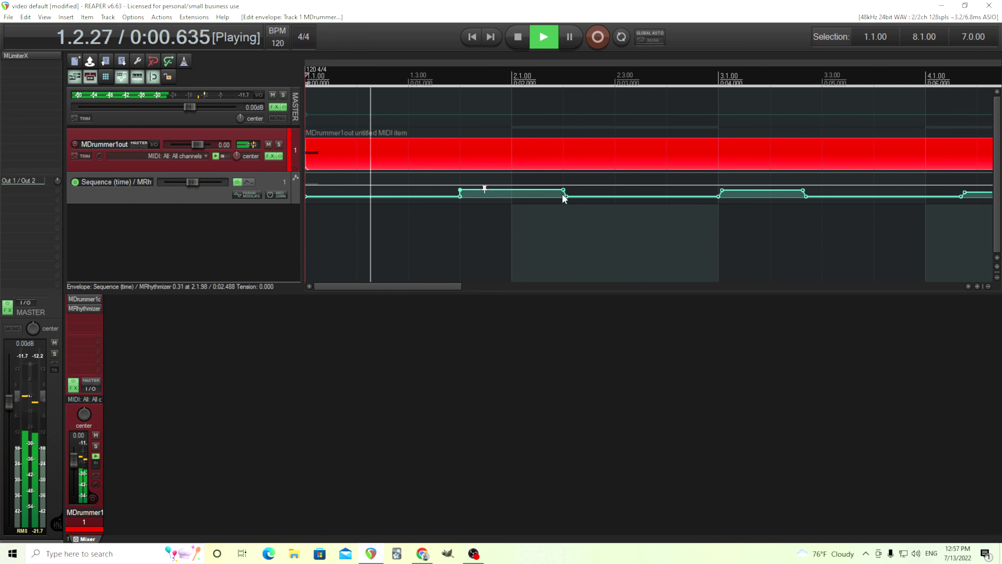
left_click(512, 34)
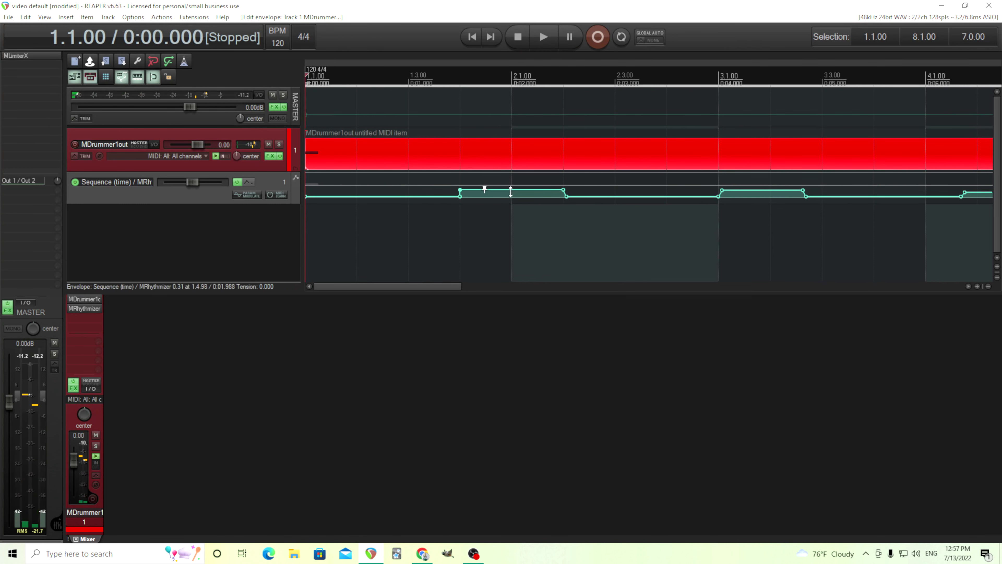
left_click_drag(563, 190, 512, 196)
left_click(546, 44)
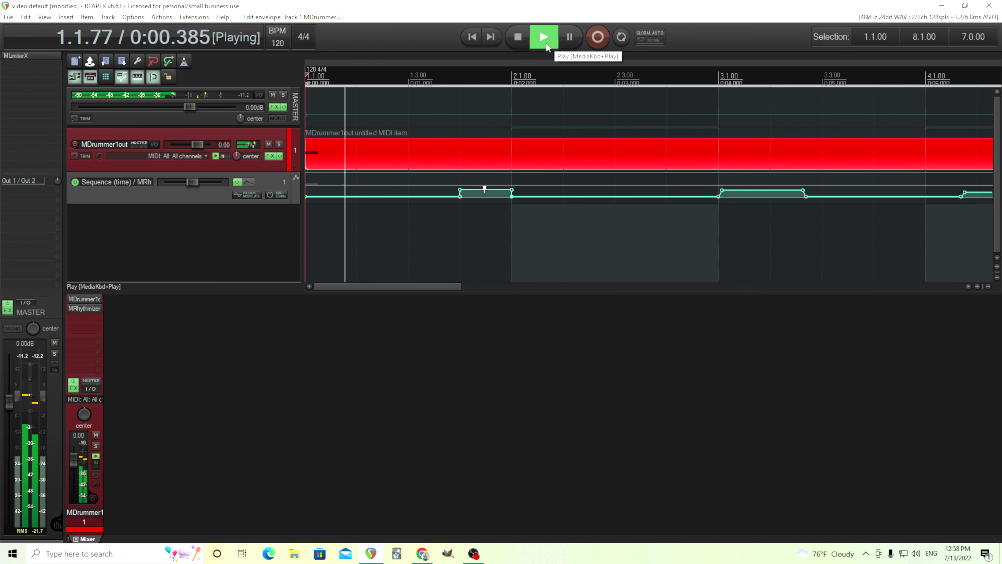
left_click(519, 37)
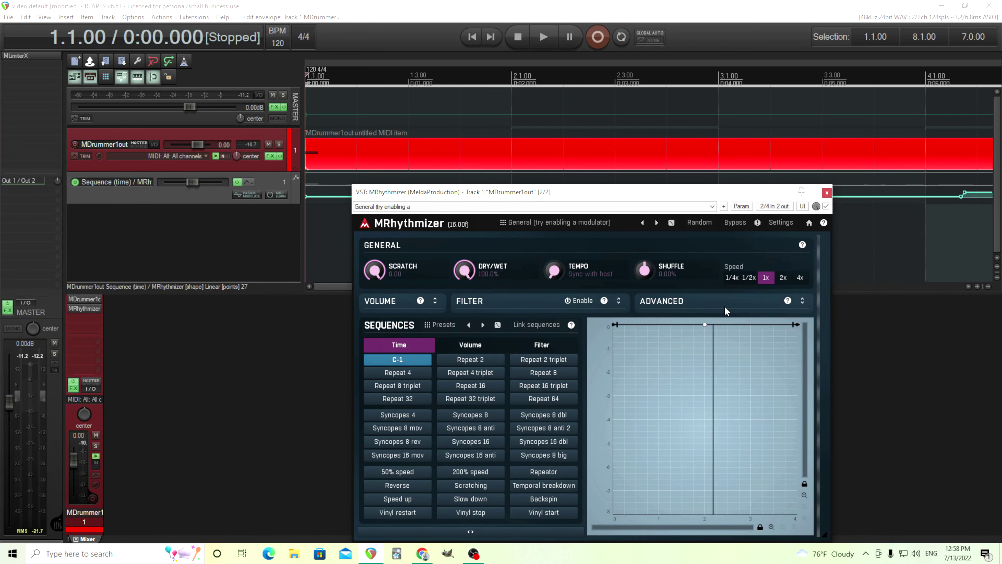
Step: Expand MRhythmizer's Advanced settings, set Triggering to Immediate single shot, and close the plugin window
left_click(802, 300)
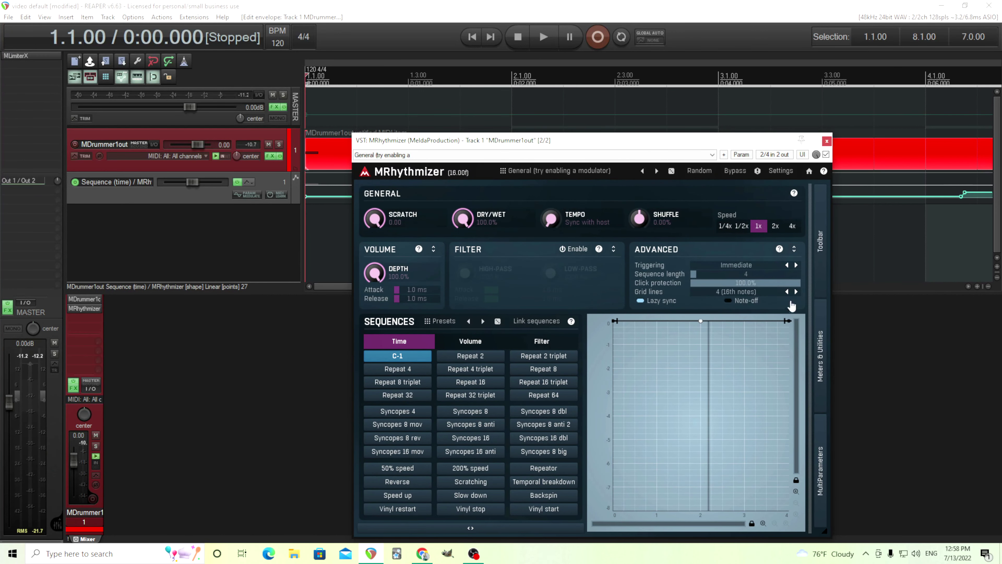
left_click(753, 267)
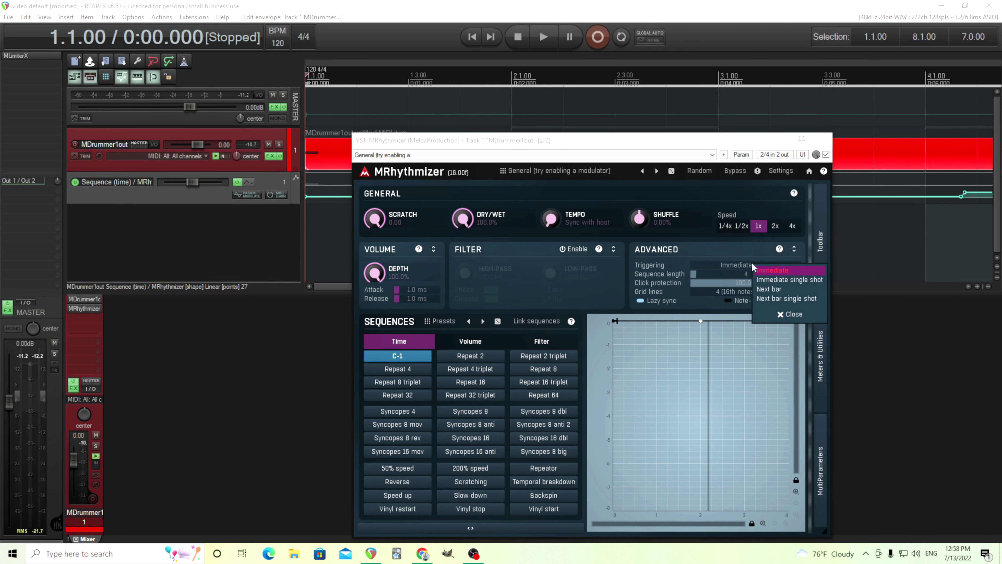
left_click(789, 281)
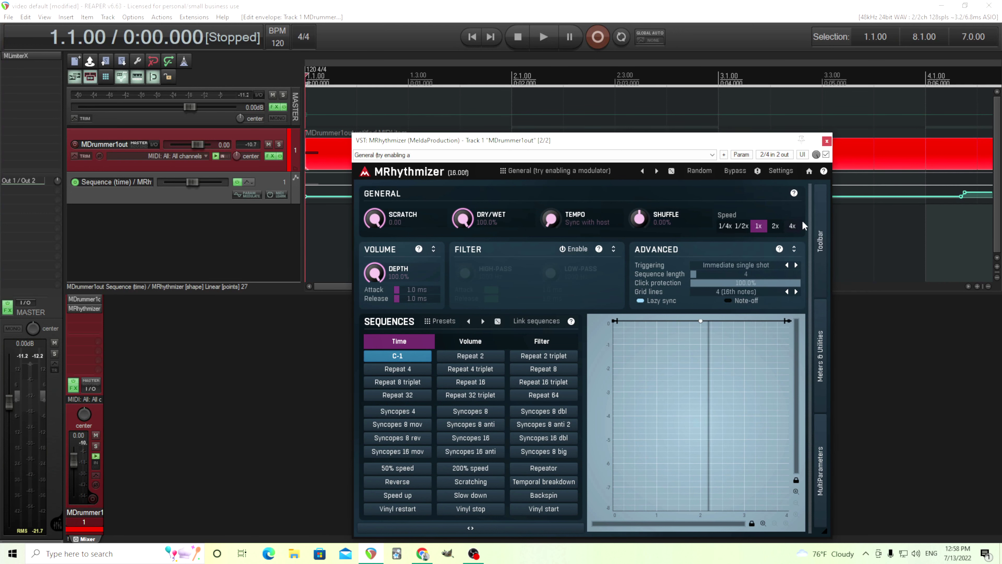
left_click(827, 141)
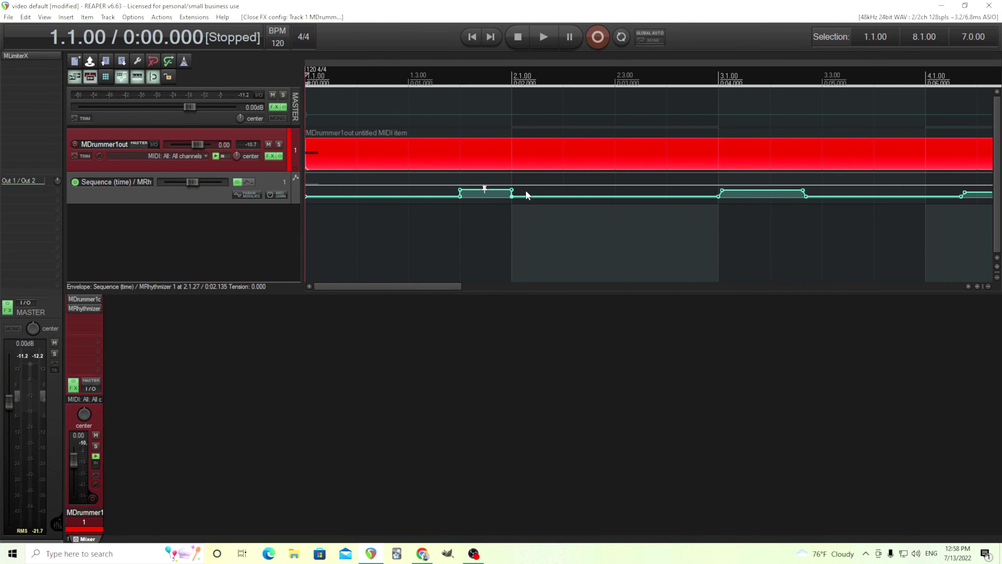
Step: Delete the written points of the time-sequence envelope across the whole MIDI item
scroll(548, 189, "down", 3)
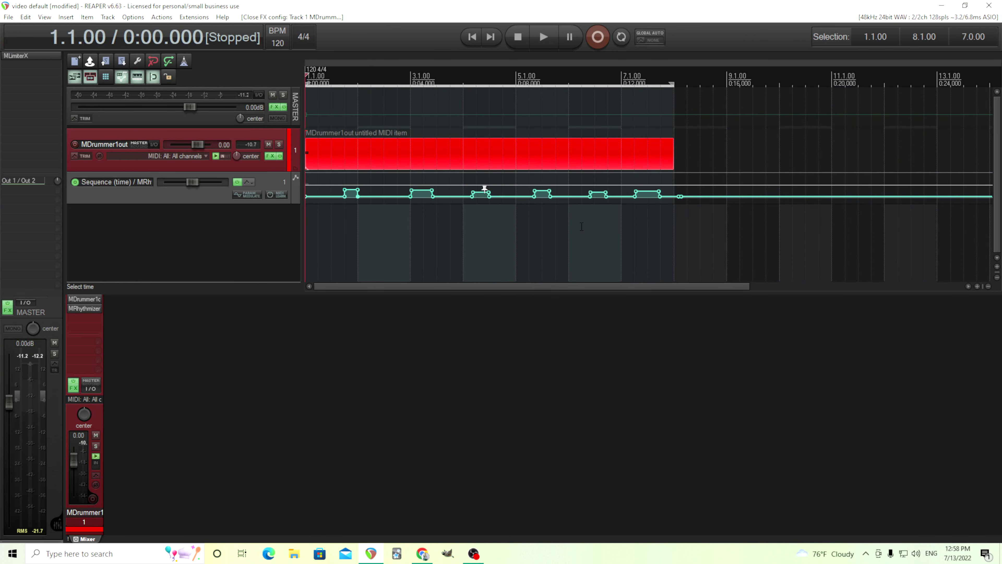
left_click_drag(320, 184, 702, 206)
key("Delete")
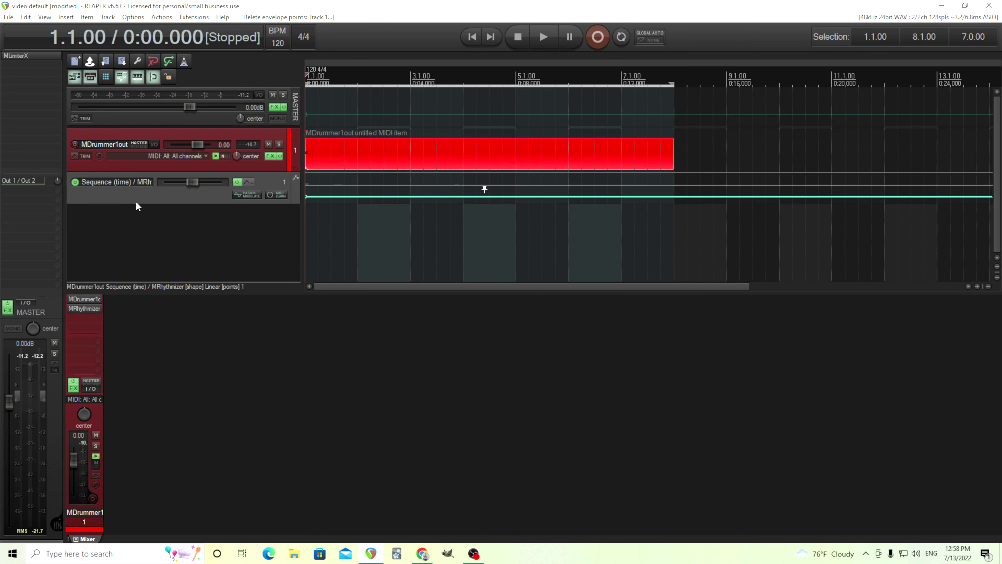
Step: Set the track's automation mode back to Write and open MRhythmizer beside the start of the envelope lane
left_click(81, 157)
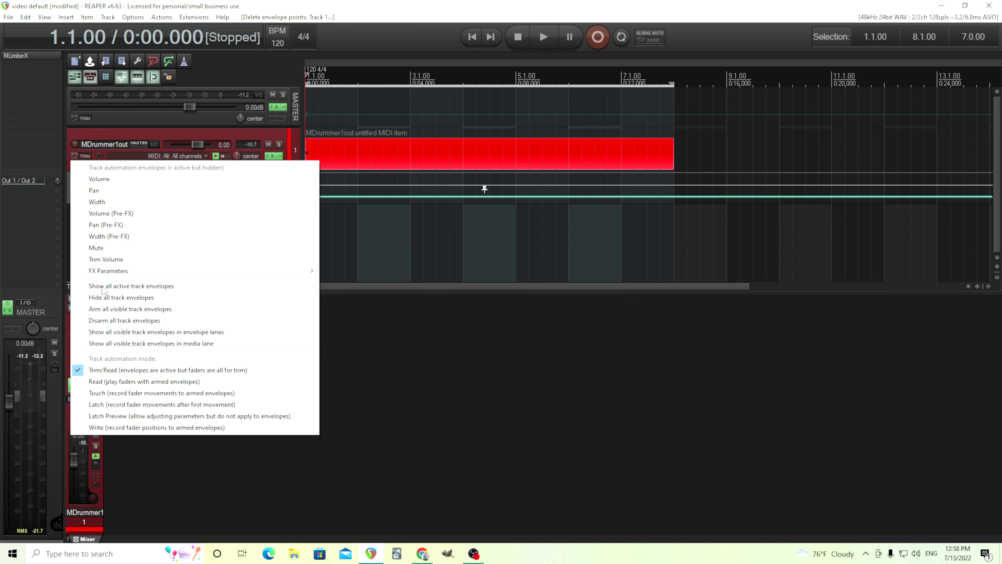
left_click(107, 428)
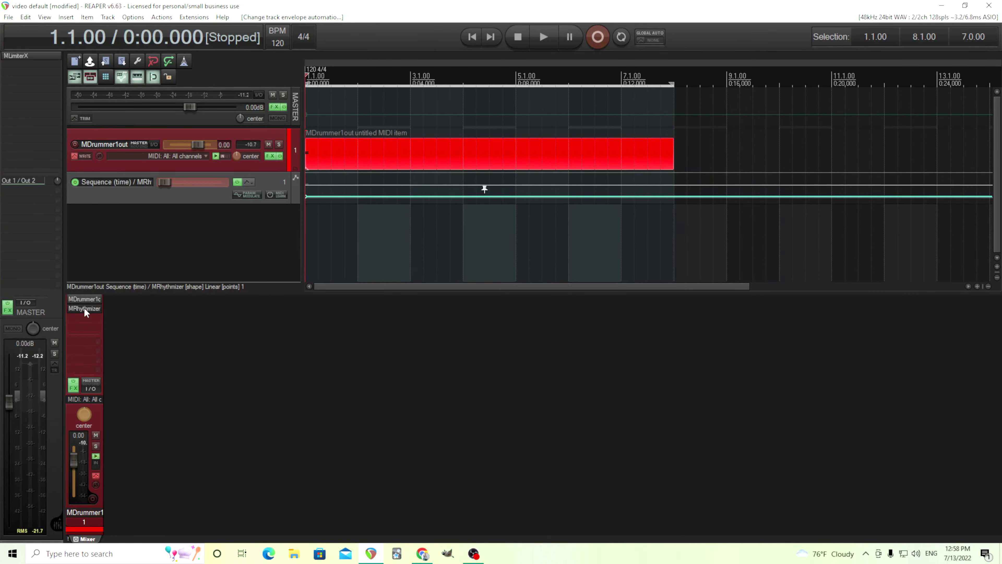
left_click(84, 308)
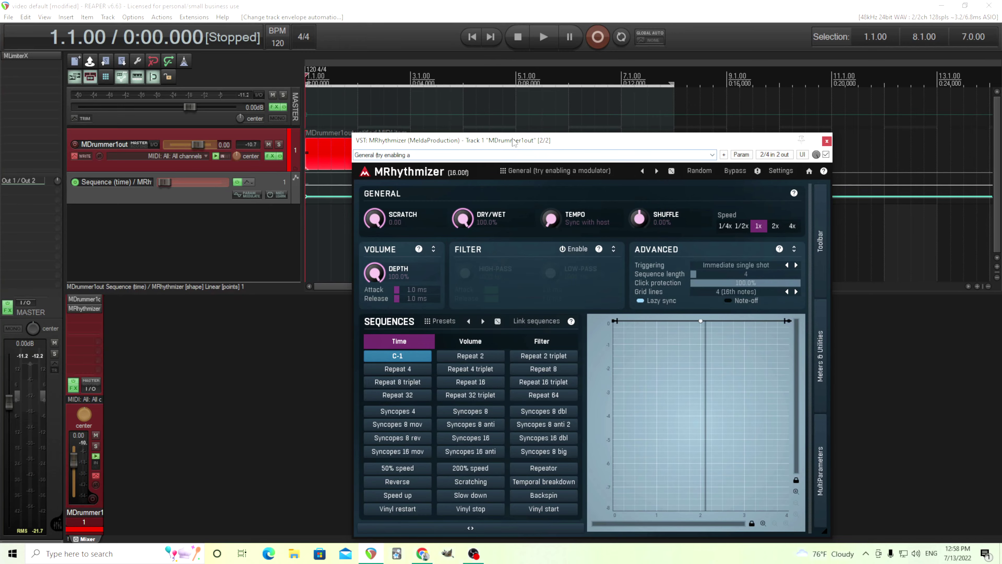
left_click_drag(513, 142, 586, 155)
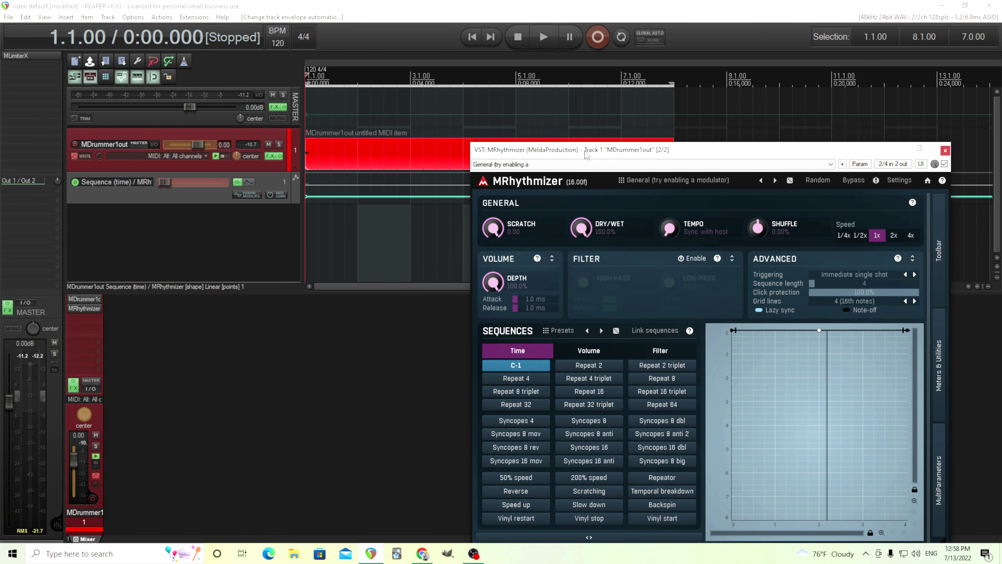
Step: Write automation from the project start by triggering Repeat 64 once near the end of the first bar, and inspect the written section
left_click(543, 36)
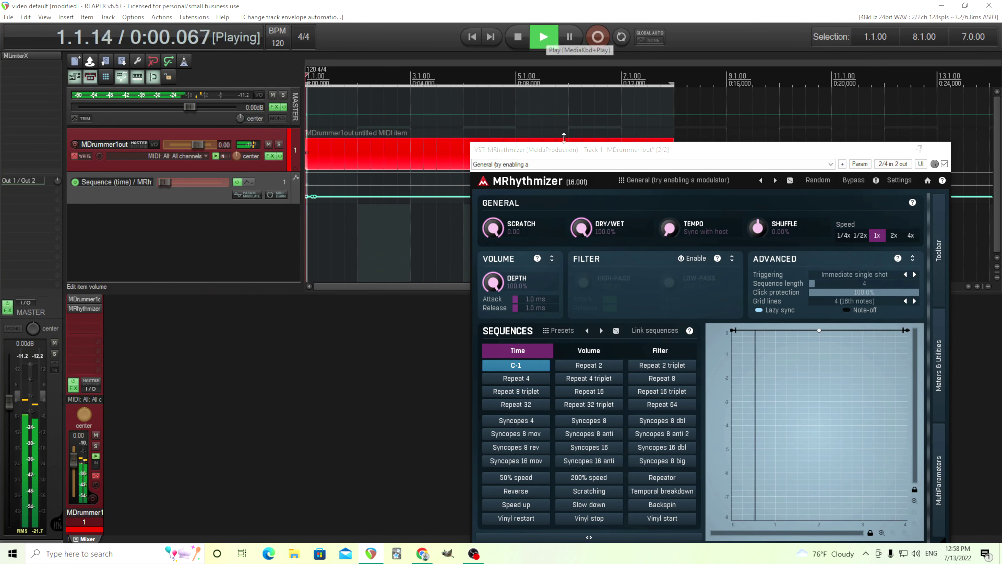
left_click(673, 403)
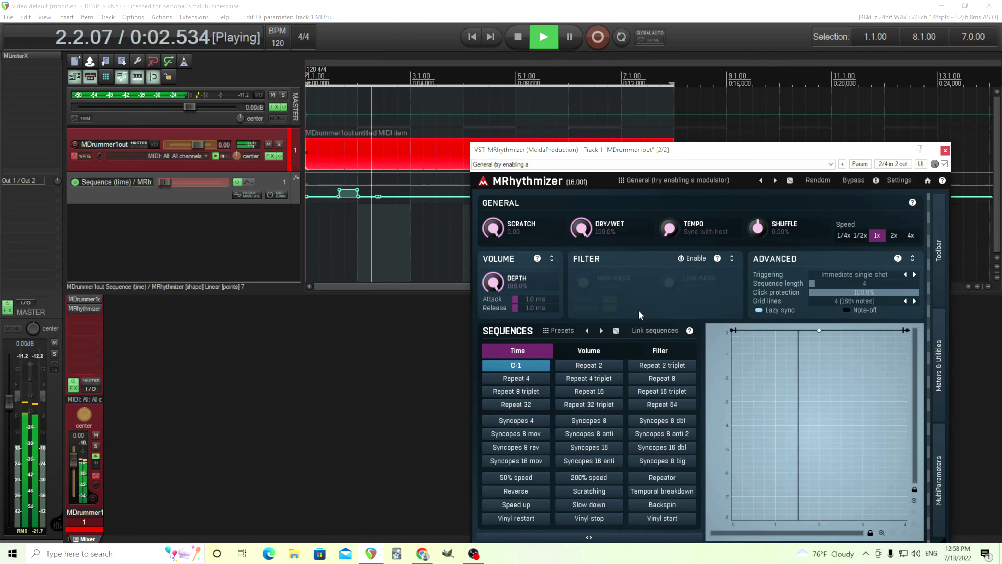
key("space")
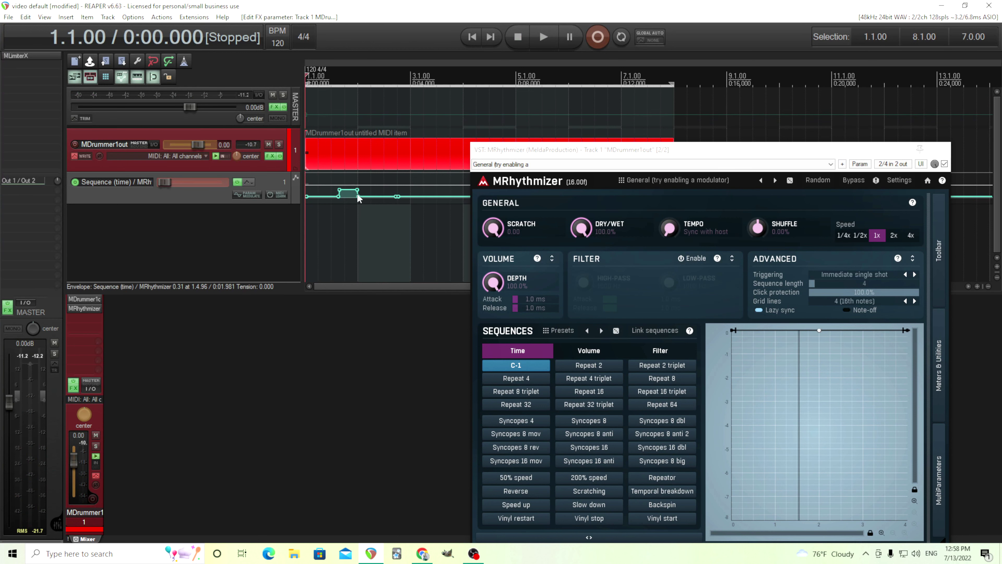
scroll(359, 197, "up", 3)
Step: Set MRhythmizer's Triggering to Next bar, keeping its window clear of the envelope lane
left_click_drag(525, 153, 522, 224)
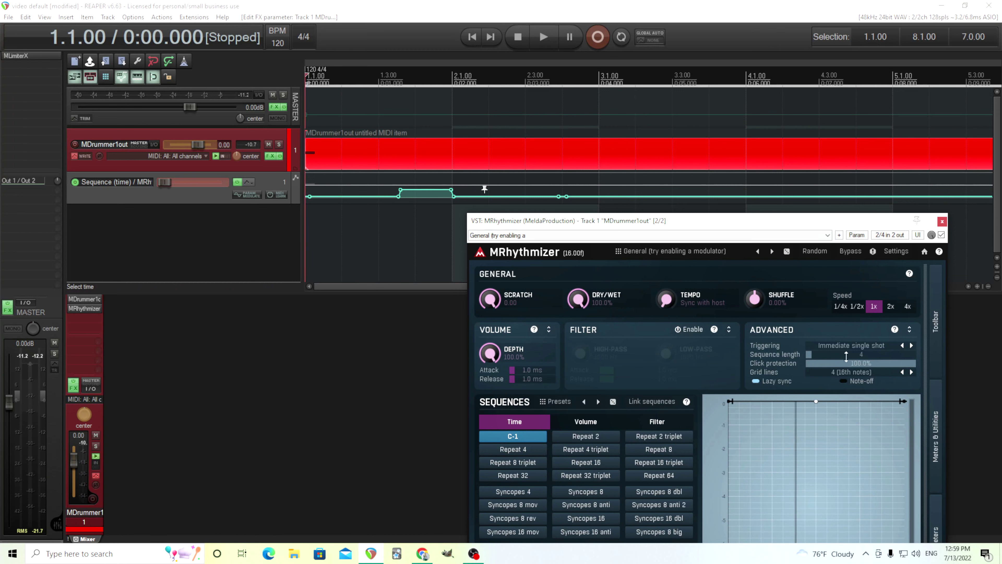
left_click(860, 350)
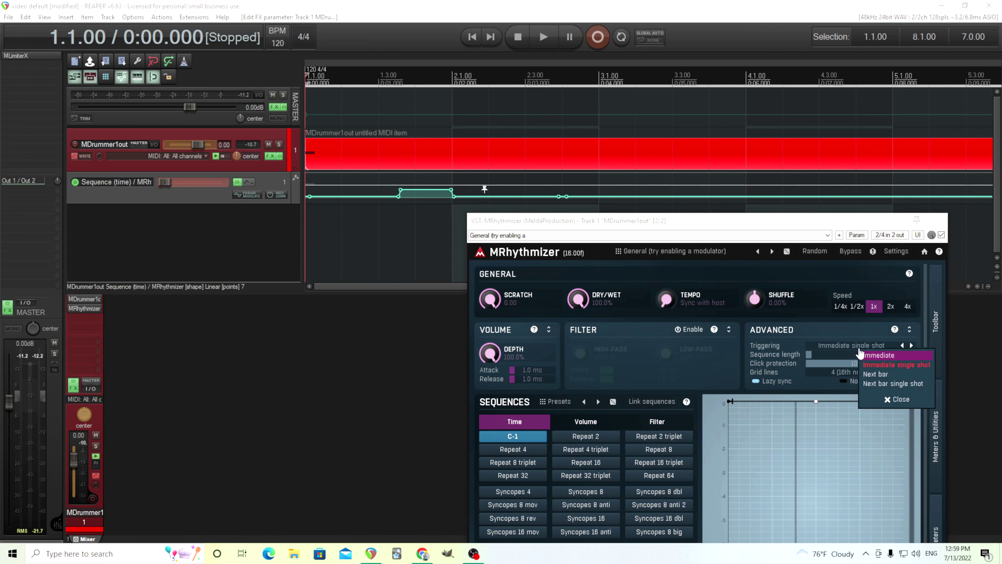
left_click(884, 375)
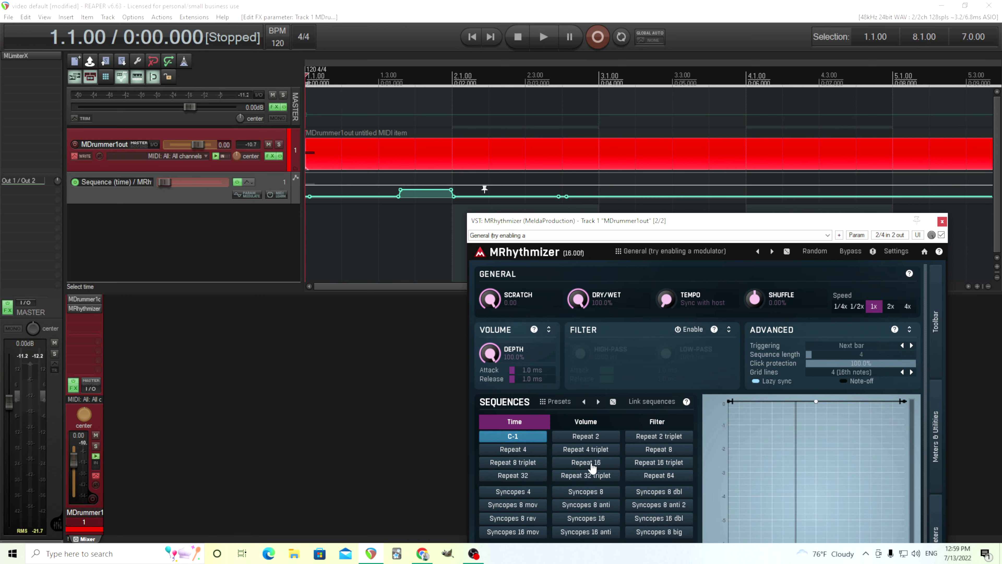
Step: Write automation from the project start by triggering Repeat 64, Repeat 4 triplet and Repeat 16, stop playback, and reselect the C-1 sequence
left_click(549, 46)
left_click(659, 477)
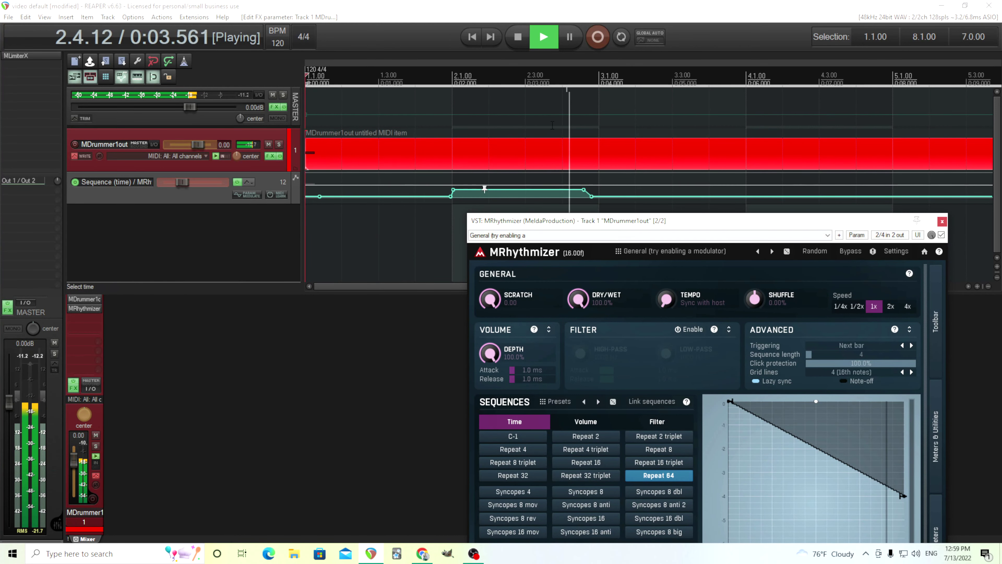
left_click(574, 453)
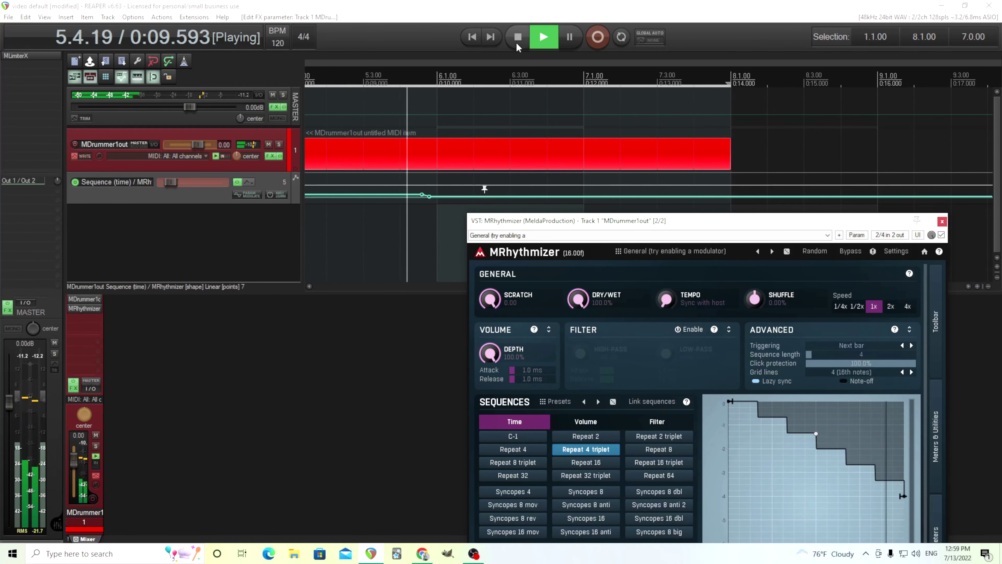
left_click(588, 463)
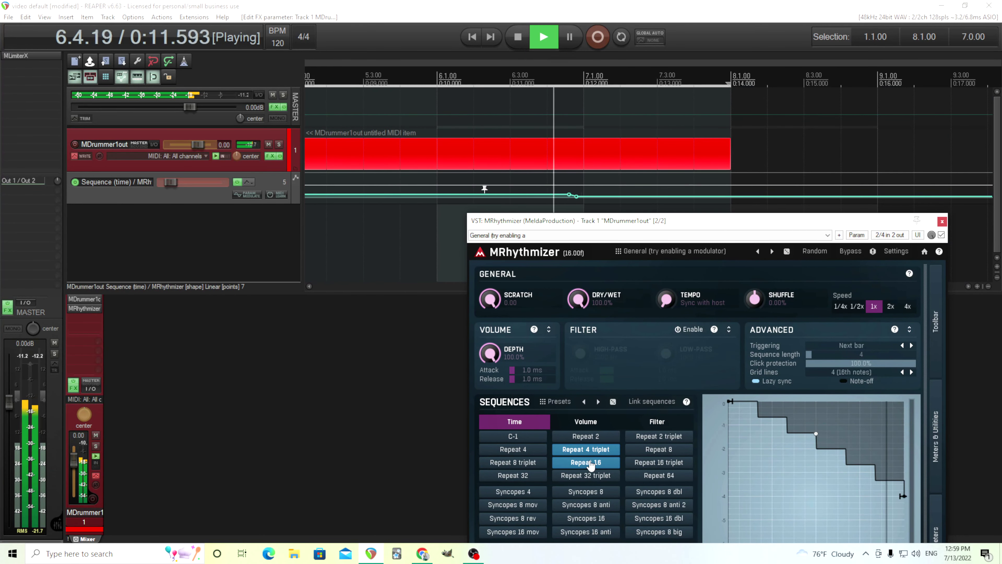
key("space")
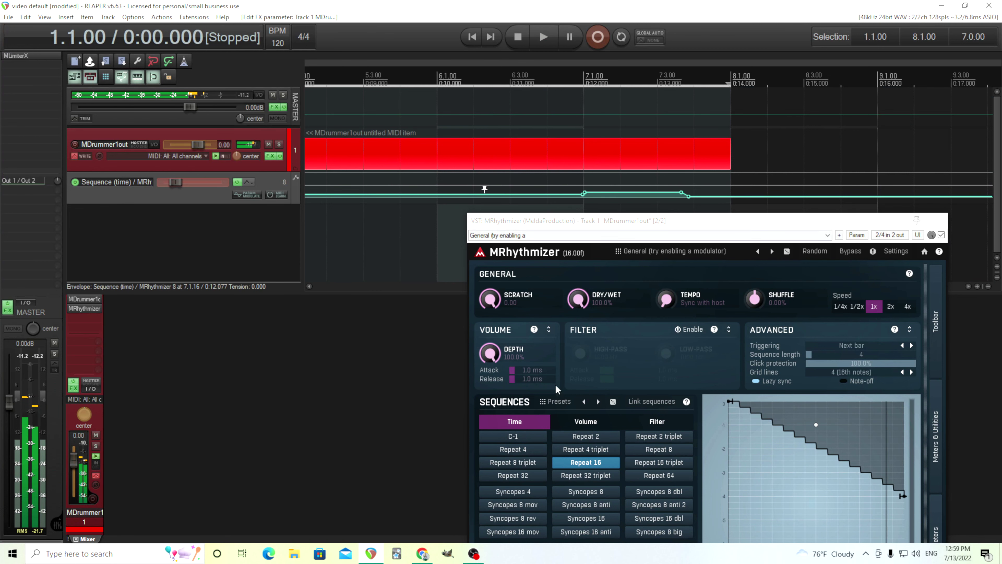
left_click_drag(621, 224, 594, 106)
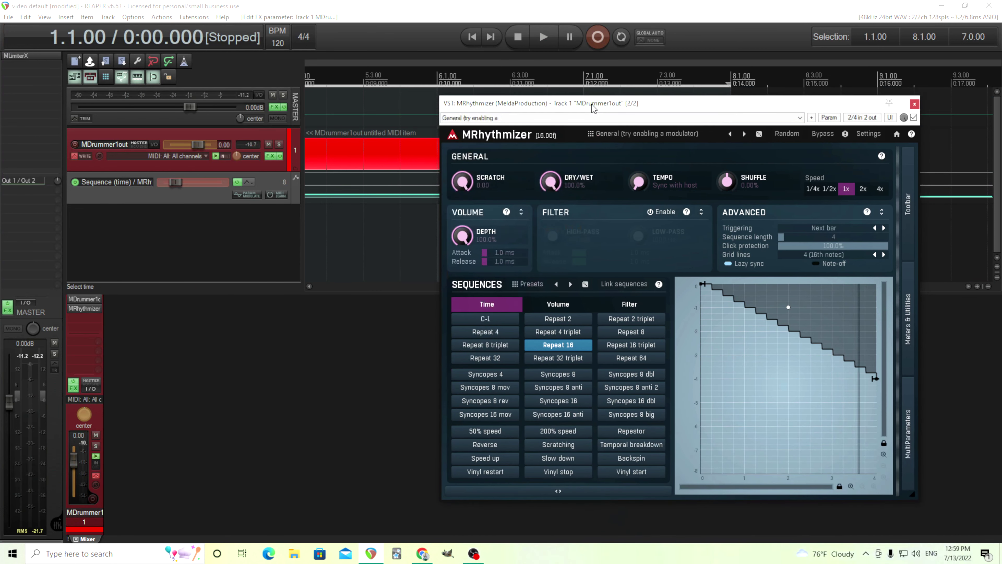
left_click(509, 319)
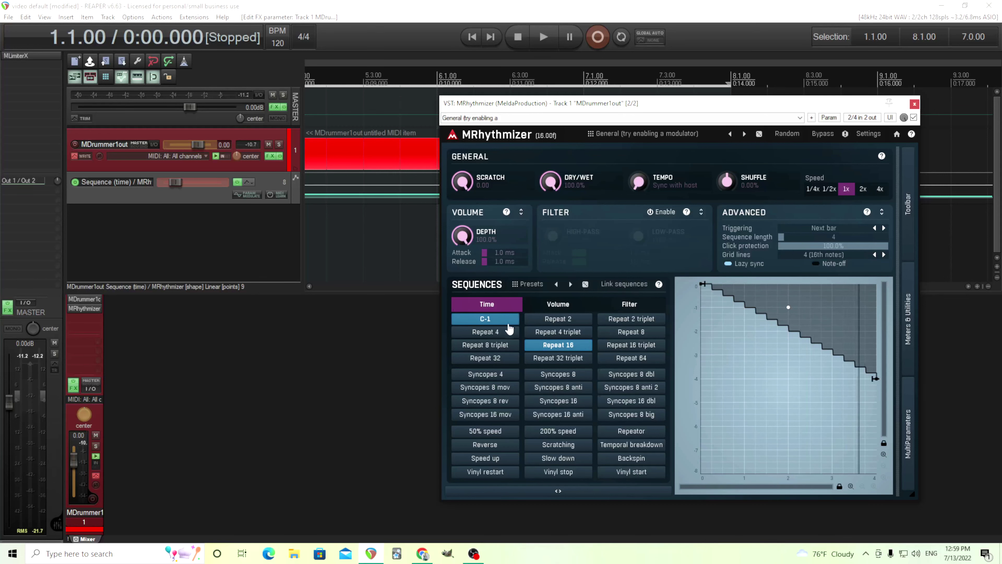
Step: Move MRhythmizer clear of the envelope lane to examine the written automation, and review the available Triggering modes without changing the setting
left_click_drag(517, 103, 522, 264)
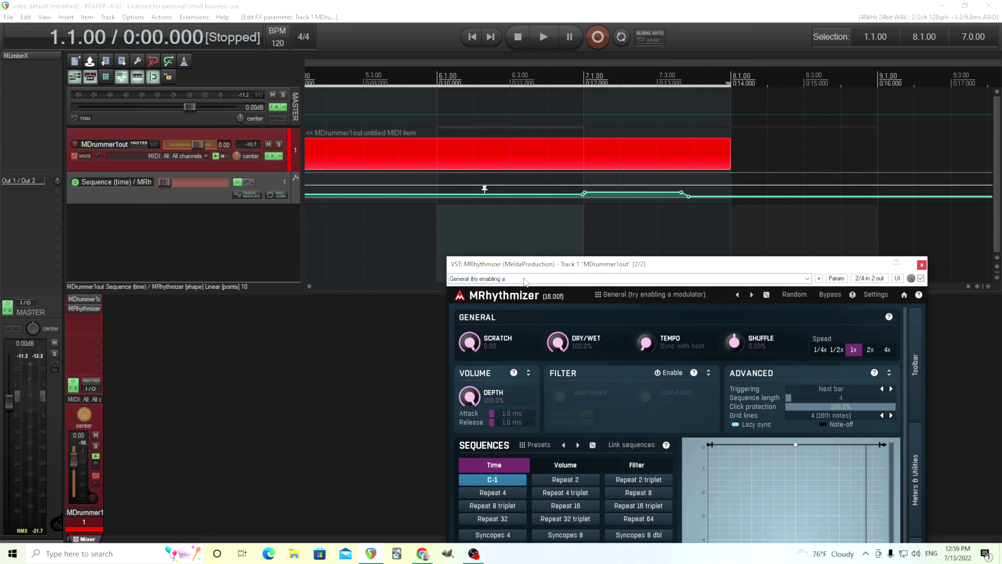
scroll(521, 221, "down", 3)
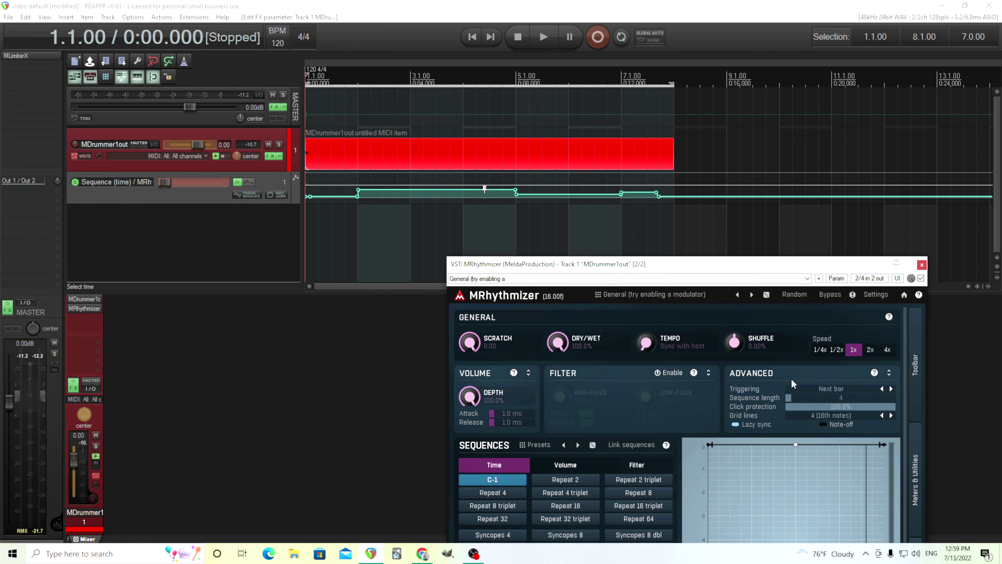
left_click(832, 391)
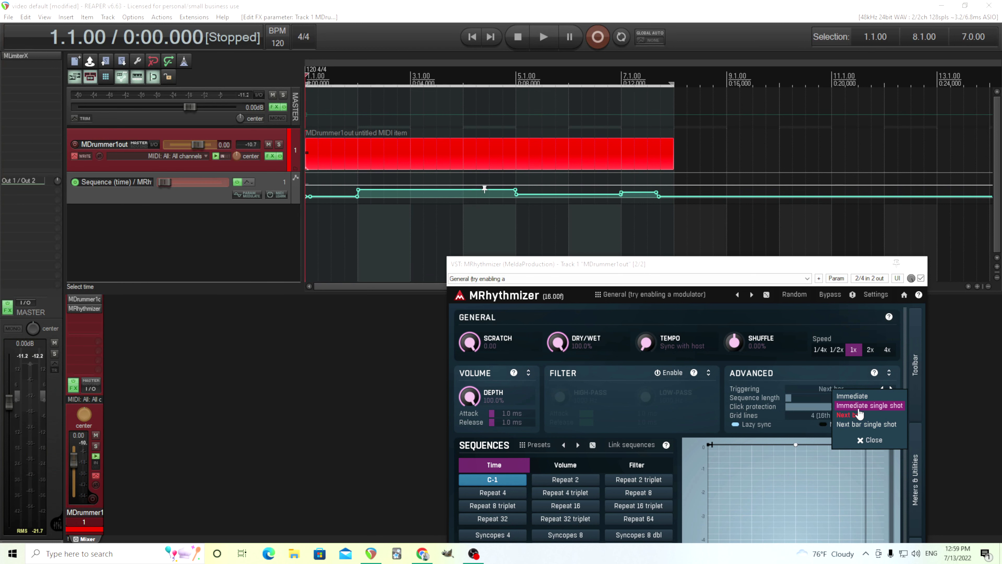
left_click(788, 374)
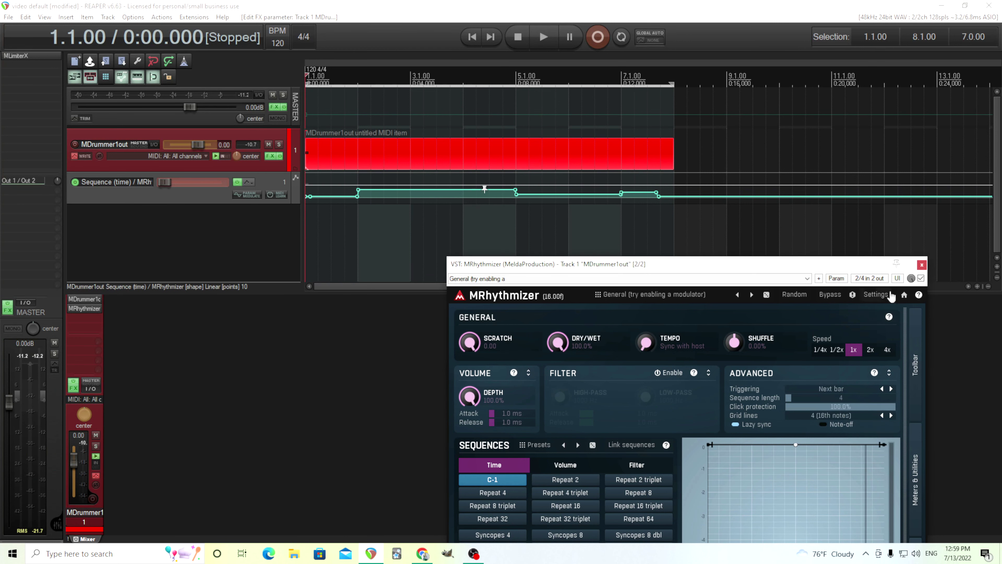
key("Escape")
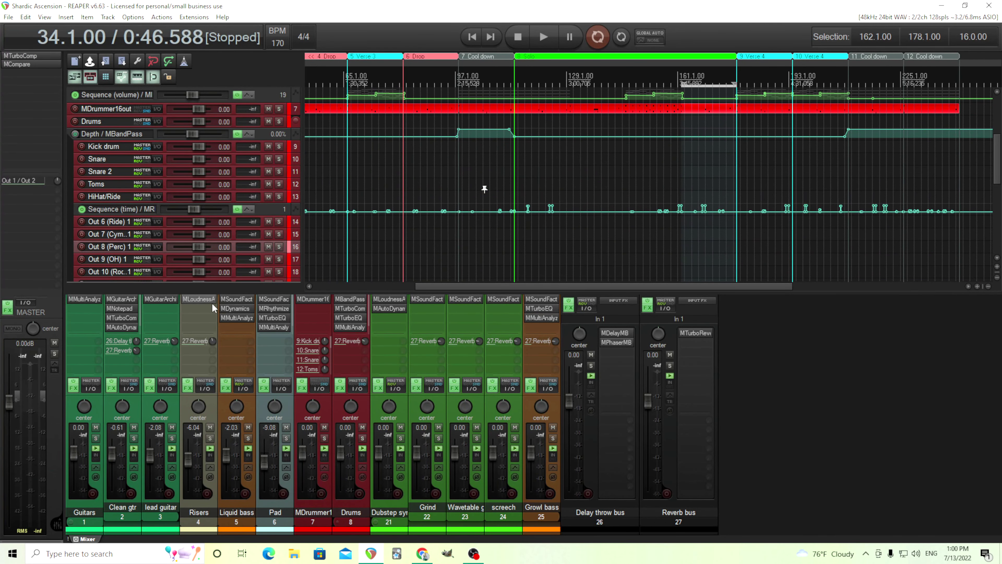
Step: In the Shardic Ascension project, return to the Intro marker, solo the HiHat/Ride track and enlarge its Sequence (time) envelope lane
scroll(473, 166, "left", 4)
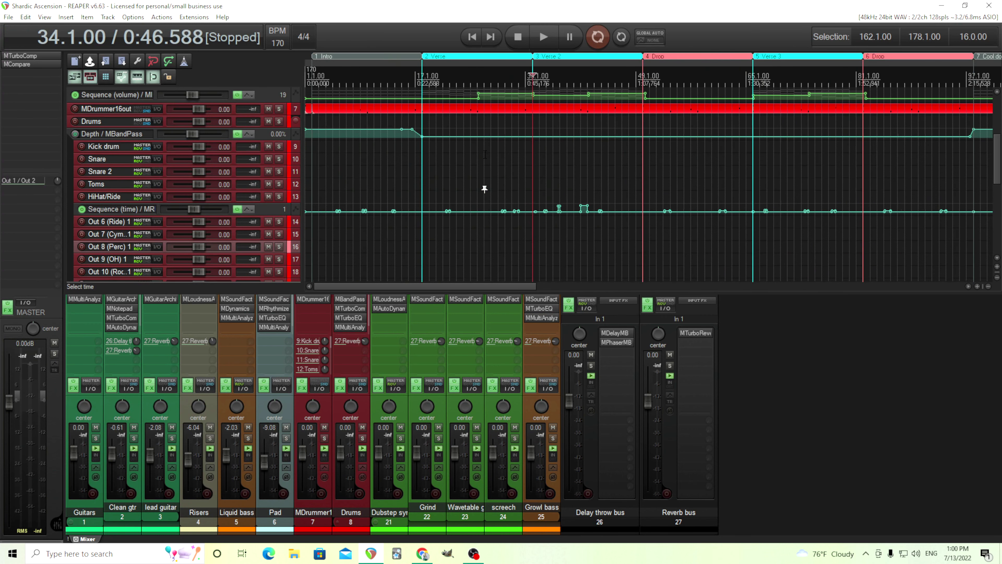
scroll(485, 189, "up", 2)
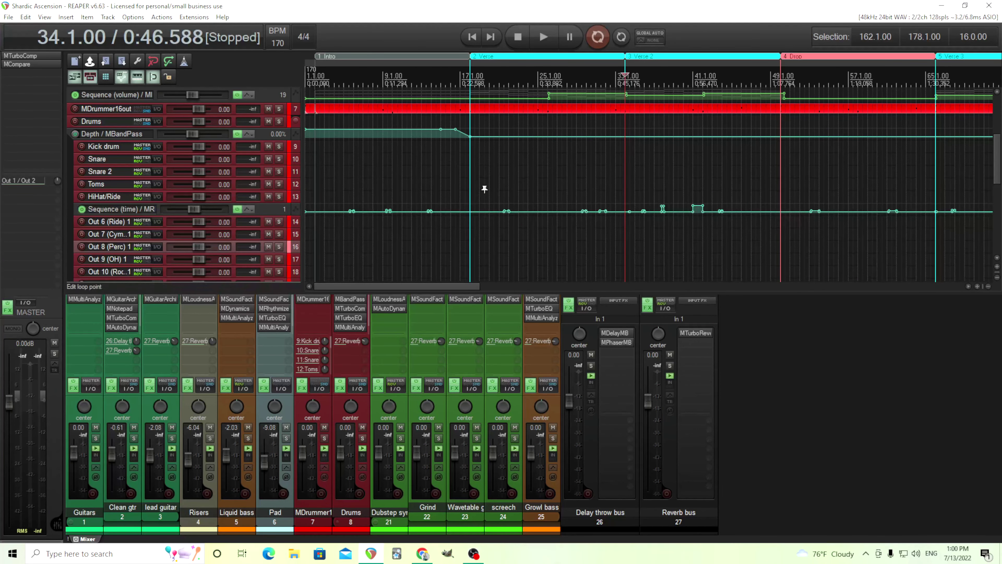
key("1")
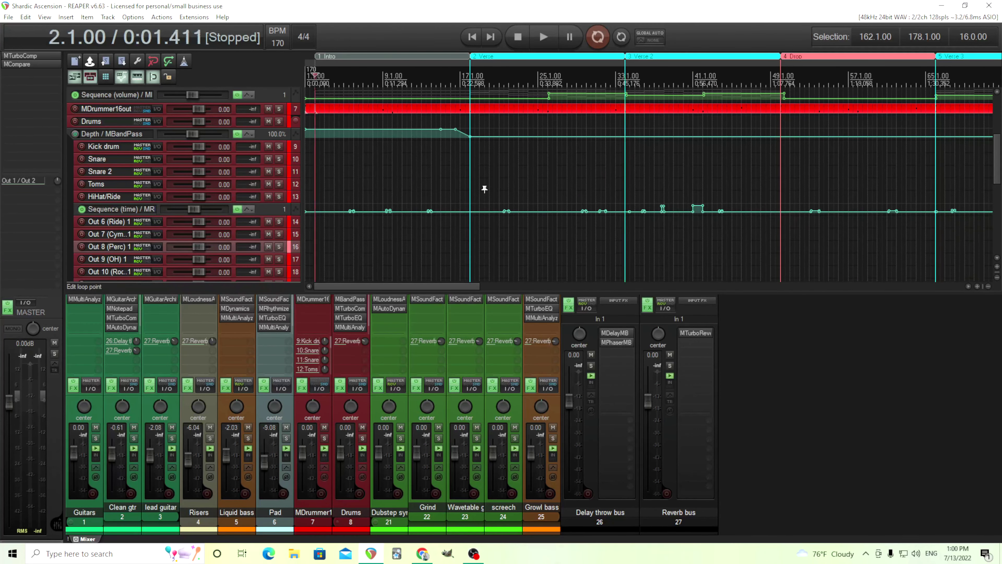
left_click(278, 197)
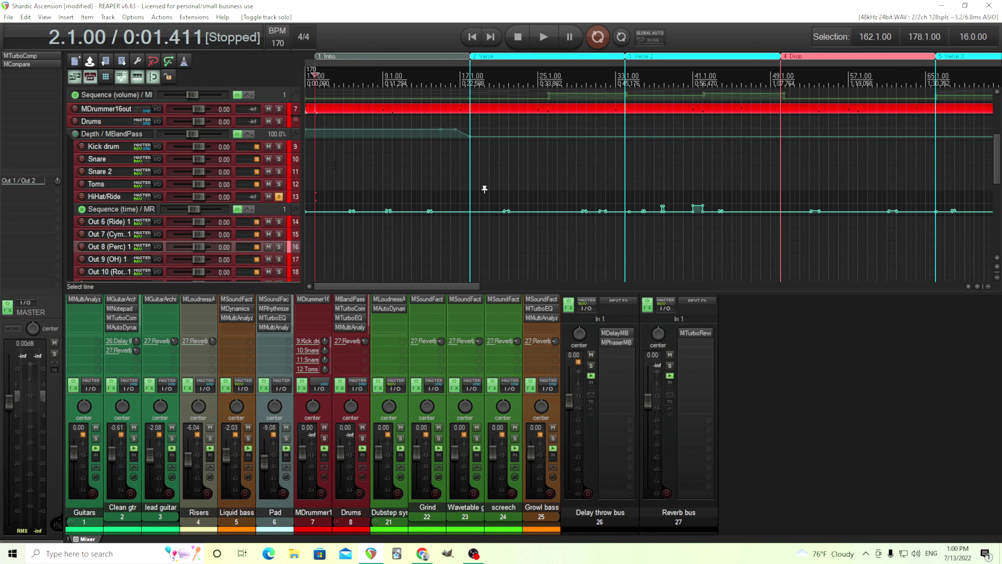
left_click_drag(271, 215, 271, 268)
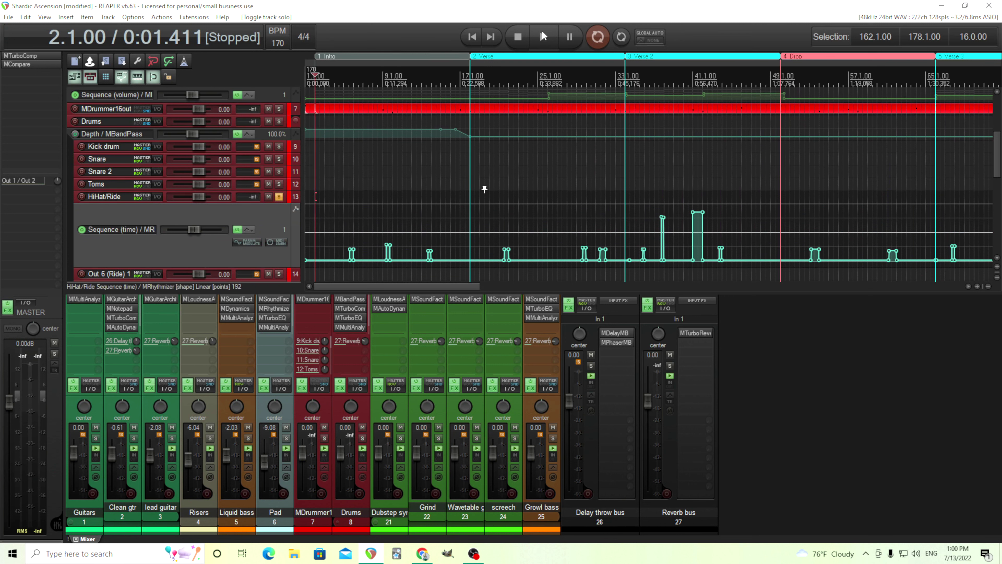
Step: Listen to the soloed HiHat/Ride automation from the Intro, skip ahead to Verse 2 during playback, and stop
left_click(543, 37)
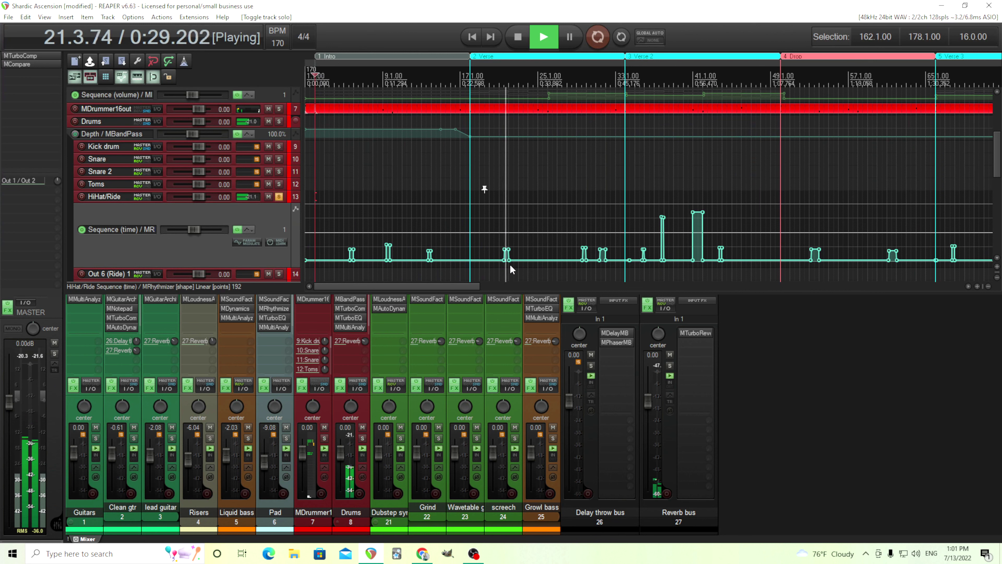
mouse_move(561, 260)
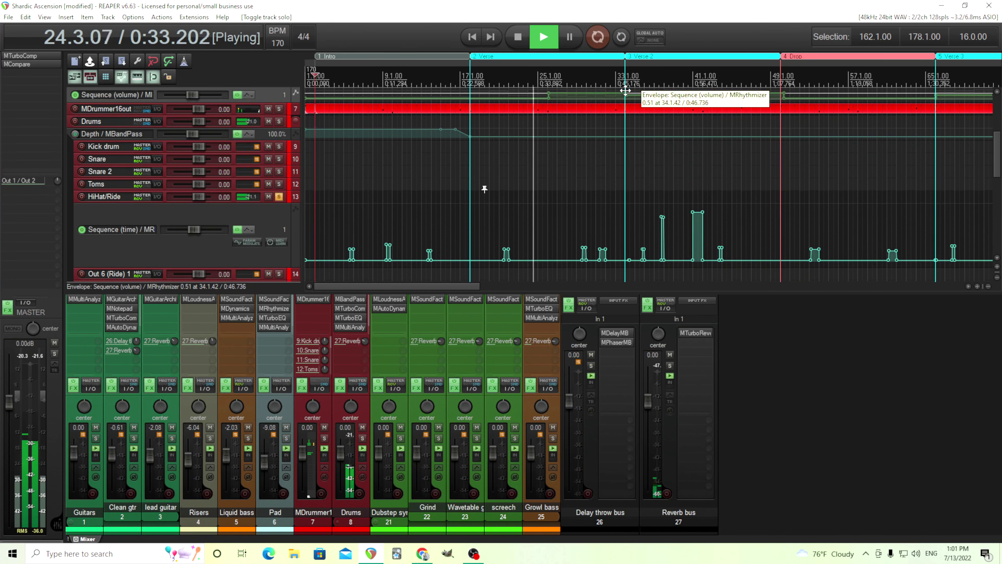
left_click(626, 77)
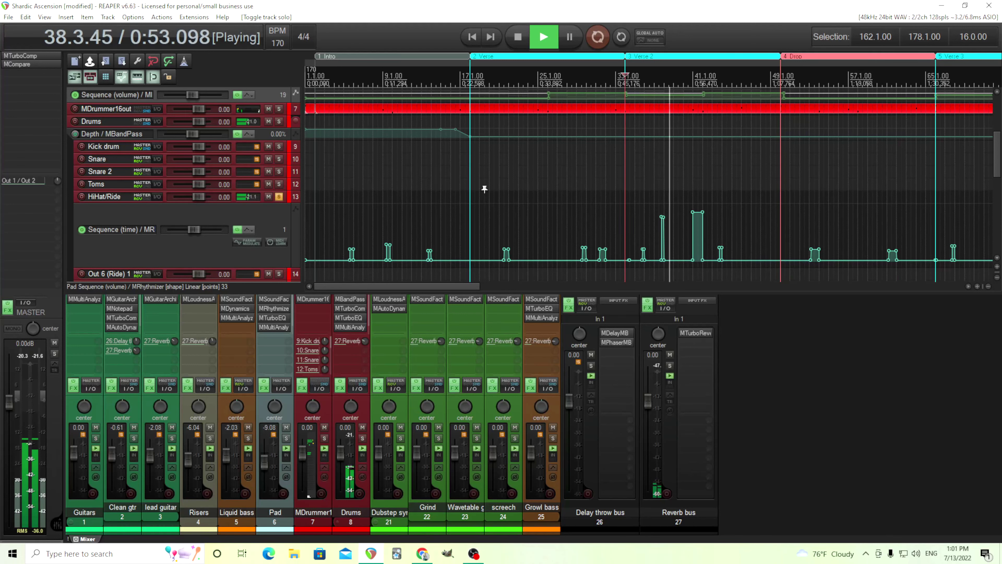
left_click(515, 36)
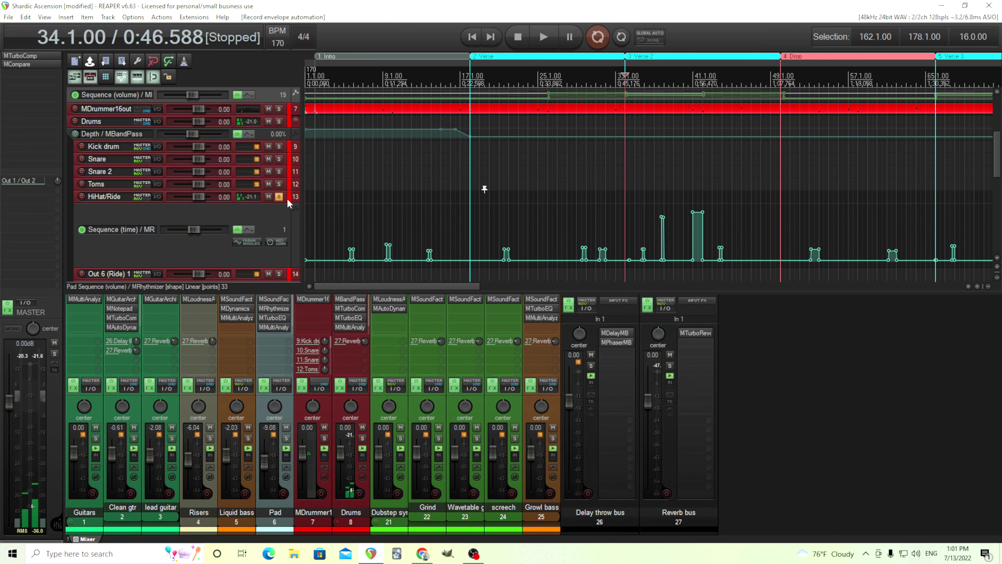
Step: Switch the solo from HiHat/Ride to Pad, shrinking the HiHat/Ride envelope lane and enlarging Pad's Sequence (volume) lane
left_click(279, 196)
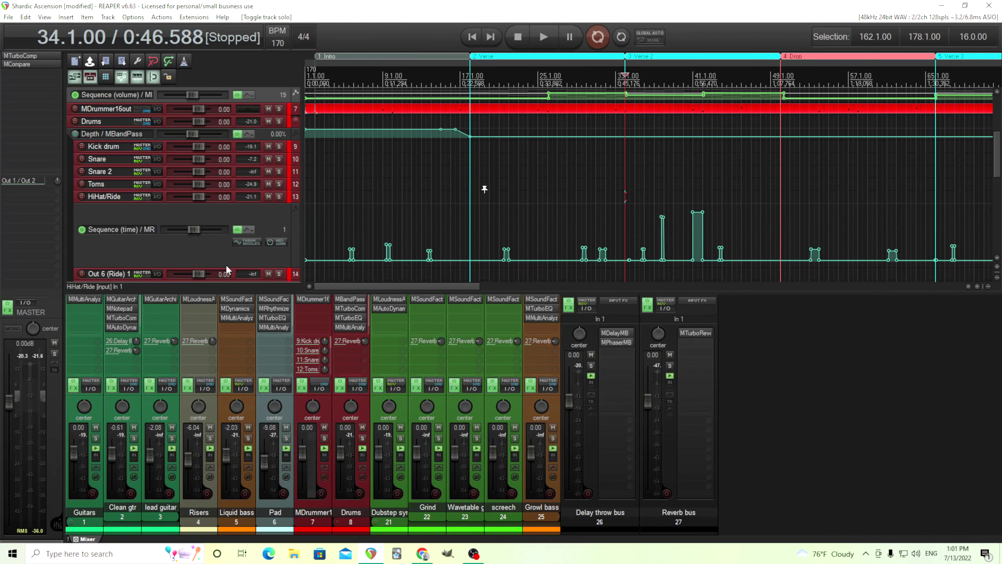
left_click_drag(227, 269, 232, 220)
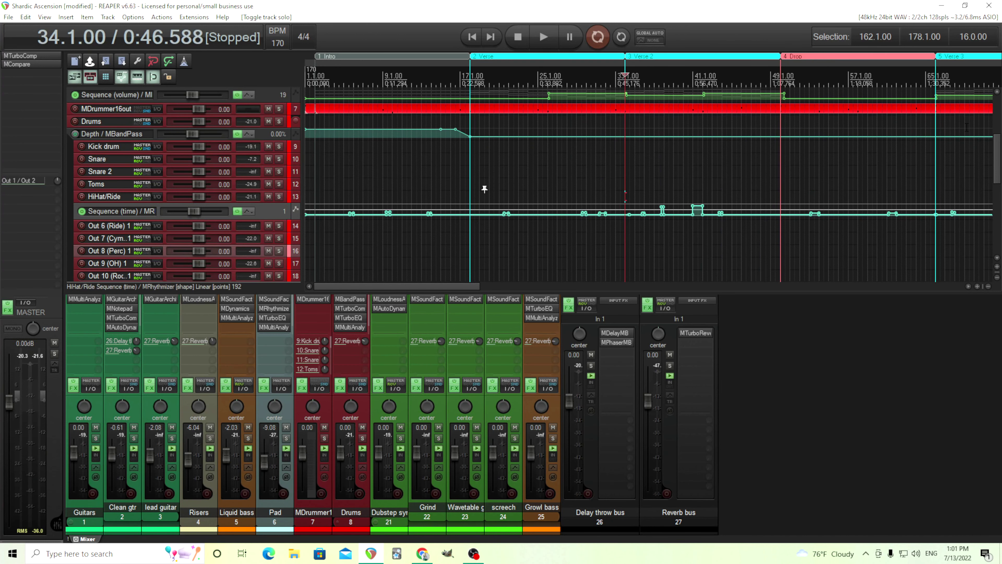
scroll(484, 189, "up", 3)
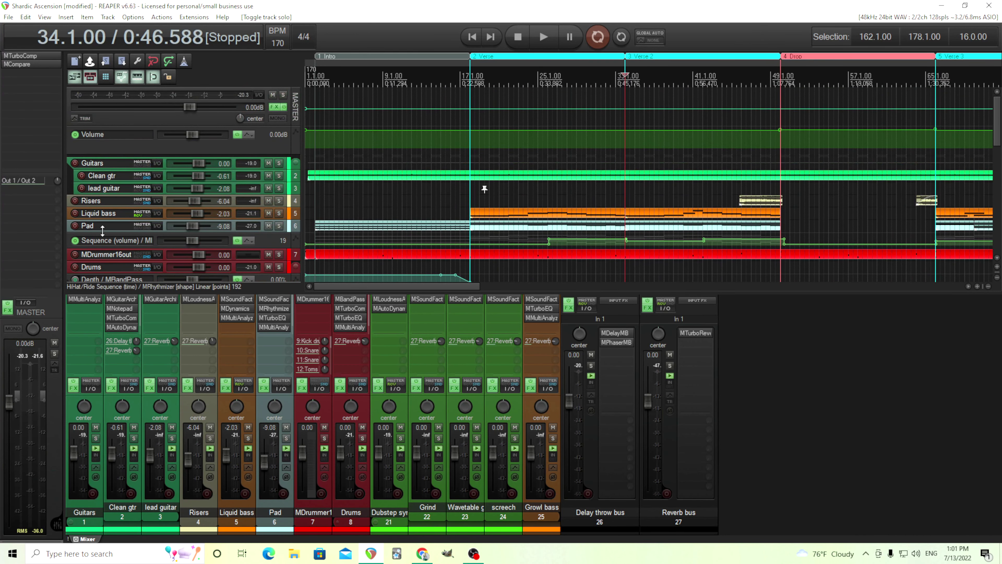
left_click(277, 225)
mouse_move(270, 247)
left_mouse_down()
mouse_move(269, 270)
mouse_move(269, 247)
left_mouse_up()
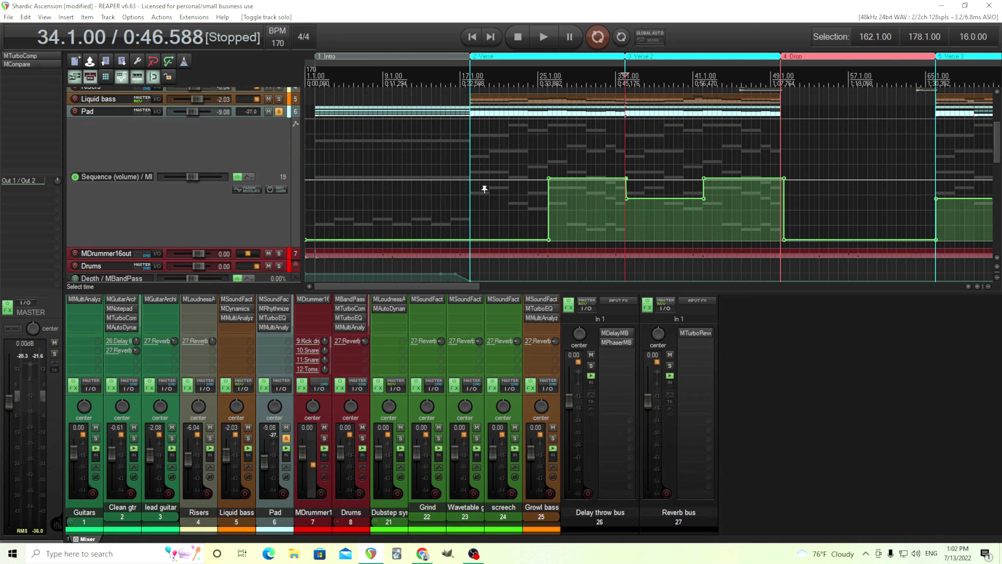
Step: Place the playhead at the first Verse marker and display the Volume sequences of MRhythmizer on the Pad track
key("bracketleft")
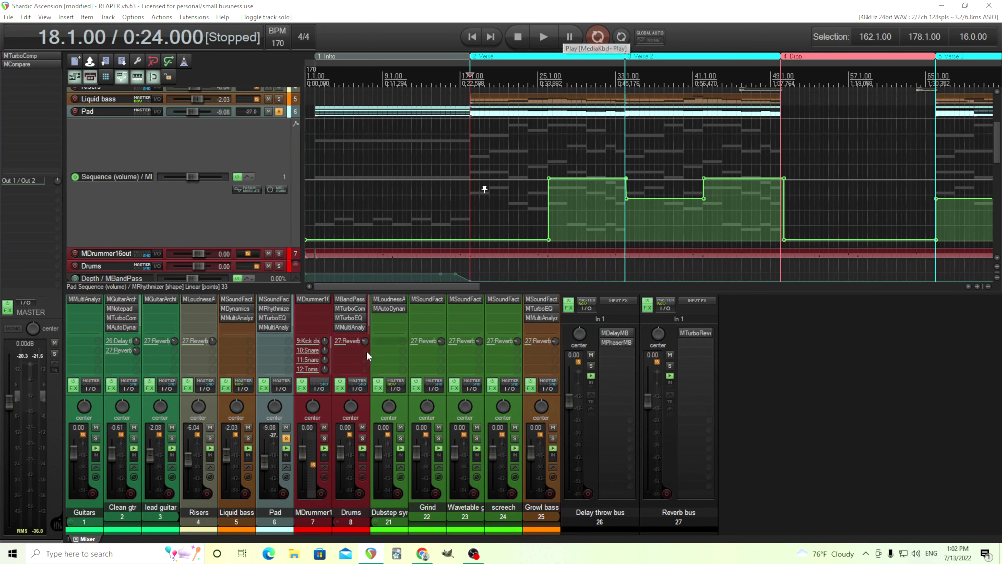
left_click(272, 308)
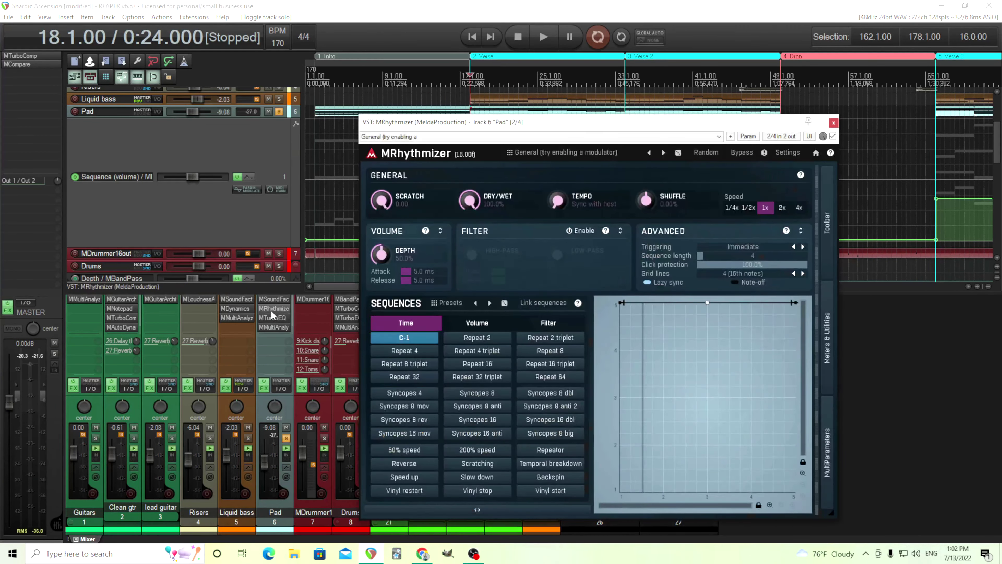
left_click(467, 324)
Step: Play the Pad automation from the Verse into Verse 2 with MRhythmizer beside the envelope, stop playback and close the plug-in
key("space")
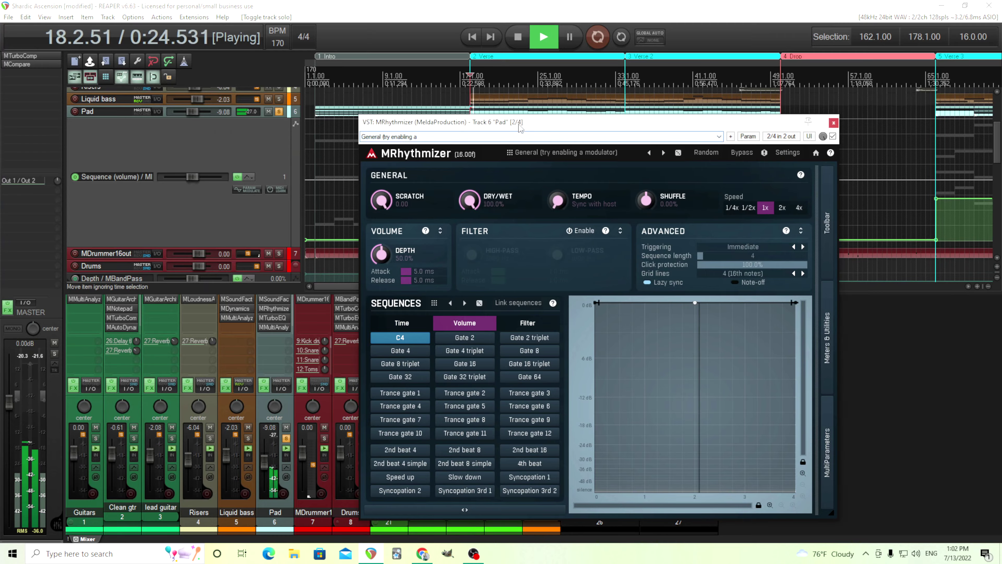
left_click_drag(520, 128, 160, 127)
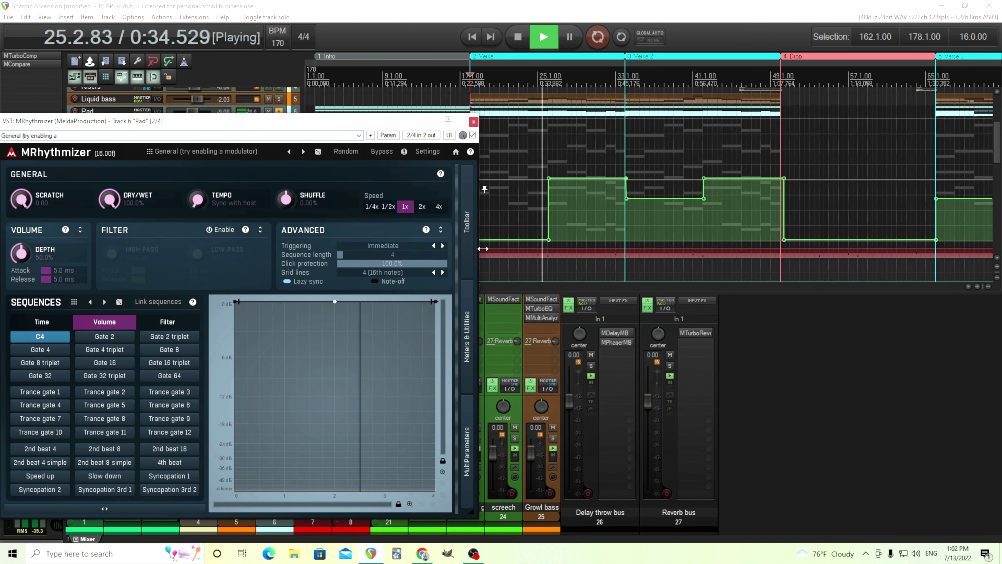
left_click(40, 418)
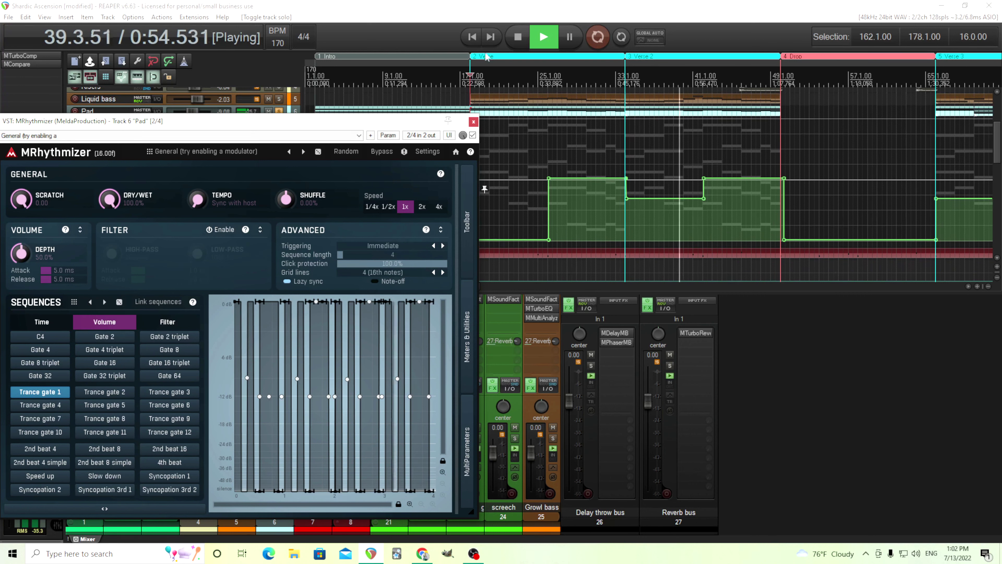
left_click(515, 31)
left_click(473, 121)
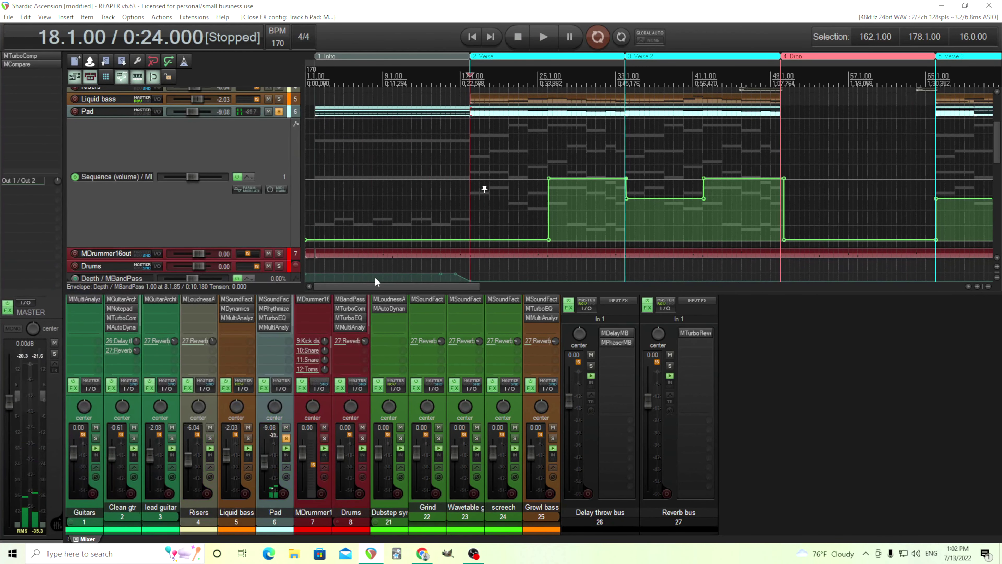